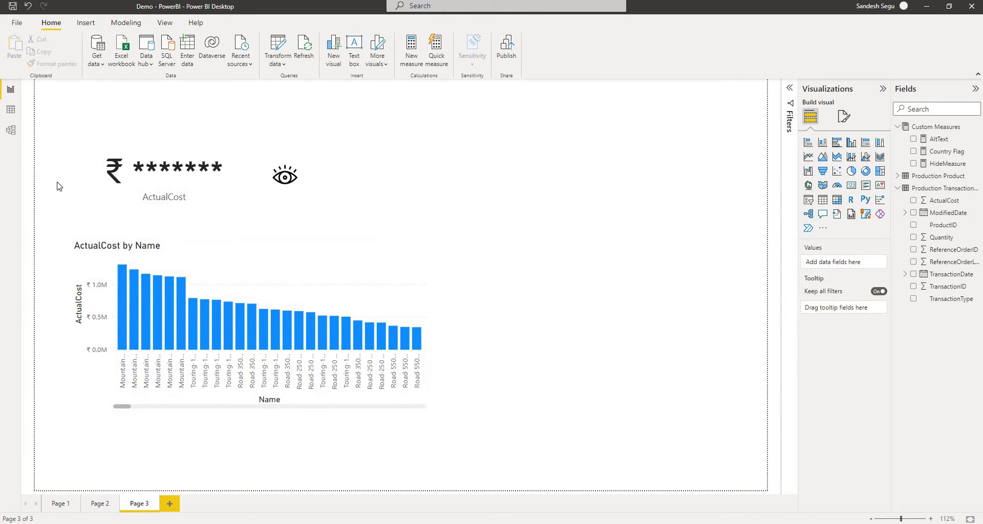
Toggle the existing ActualCost card between revealed and masked, then add a new report page
ctrl+click(286, 184)
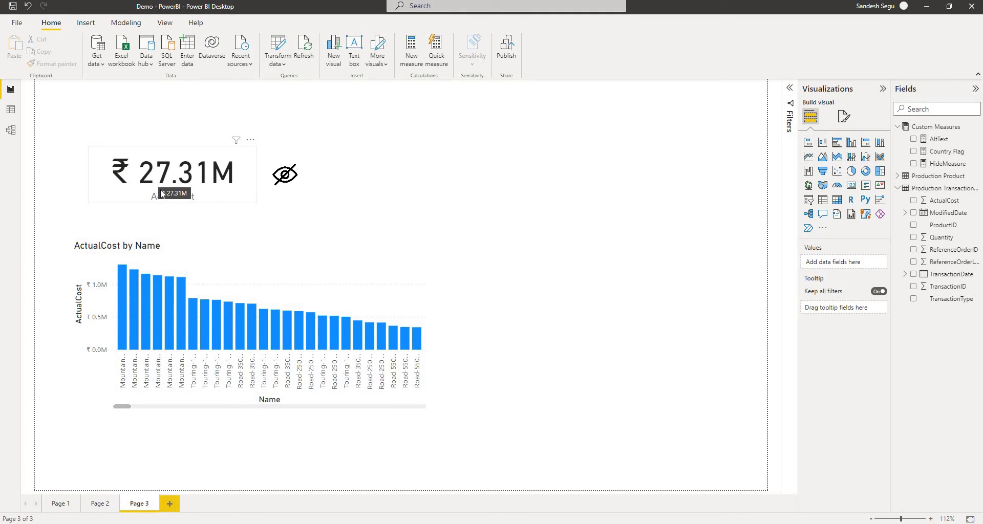
ctrl+click(285, 183)
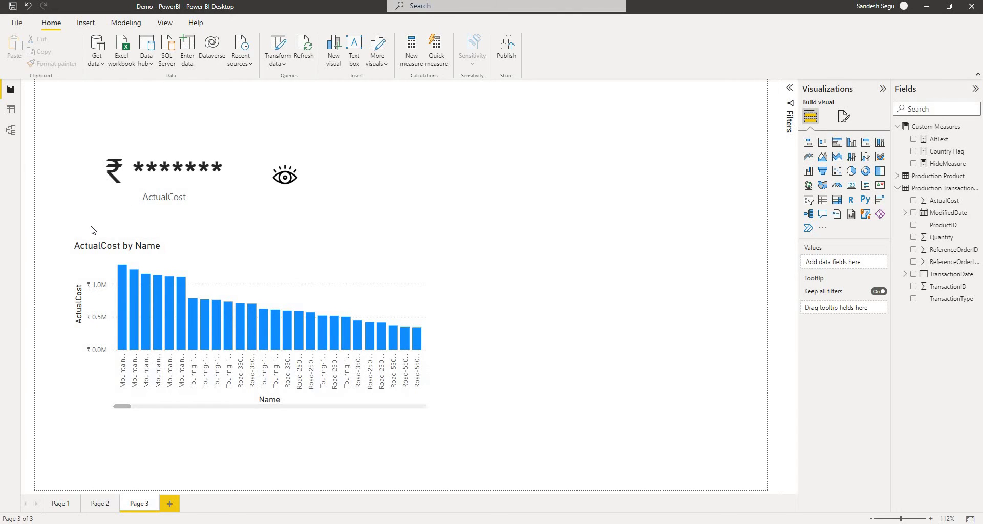
click(172, 504)
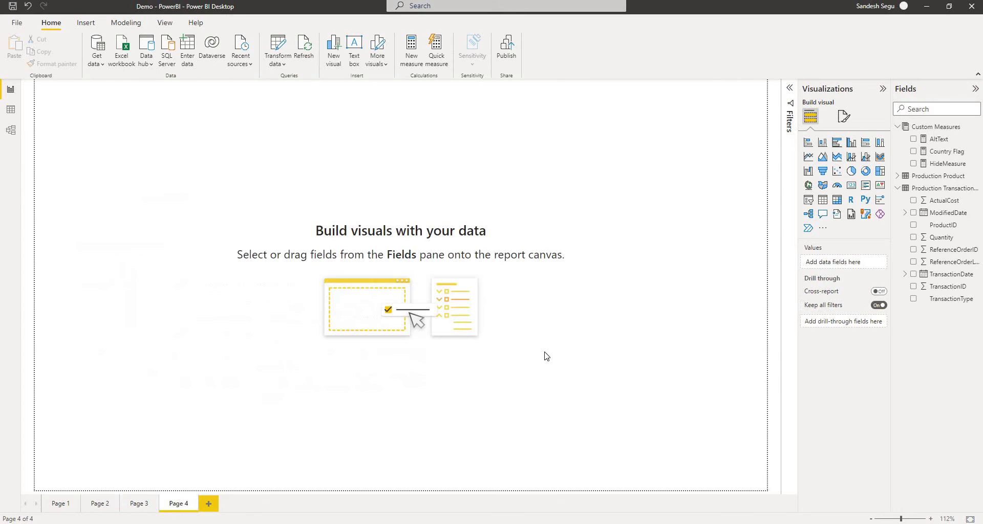
Insert a clustered column chart of ActualCost by product Name, widened and placed lower-left
click(823, 142)
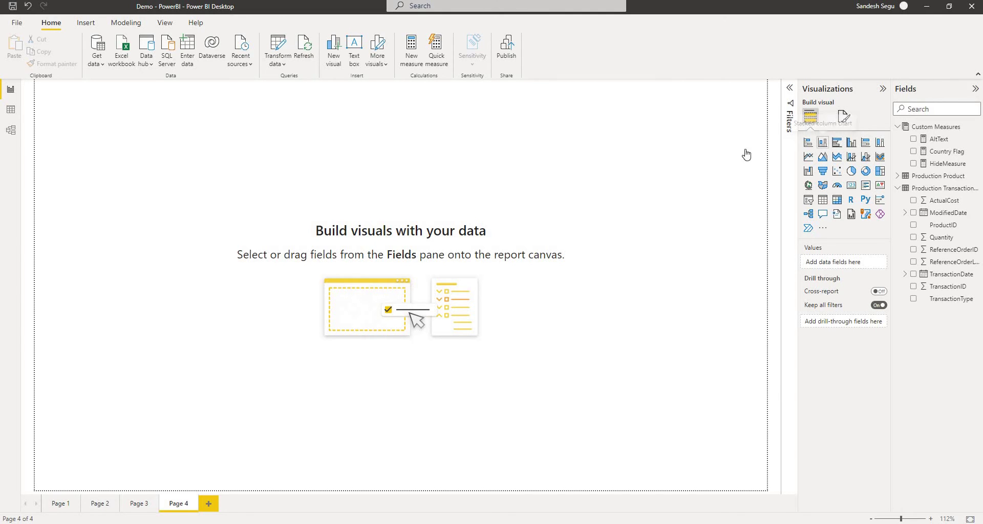
drag(117, 94, 181, 238)
click(914, 200)
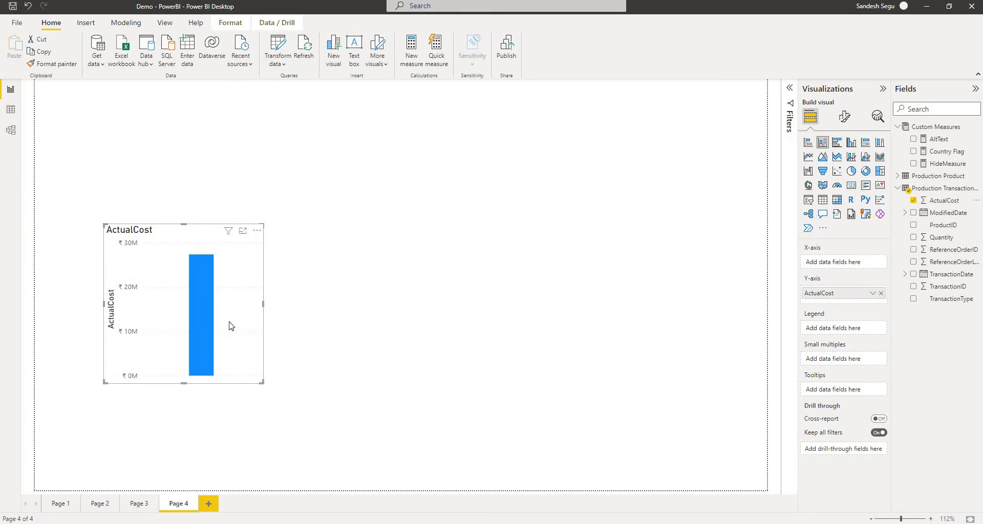
click(898, 175)
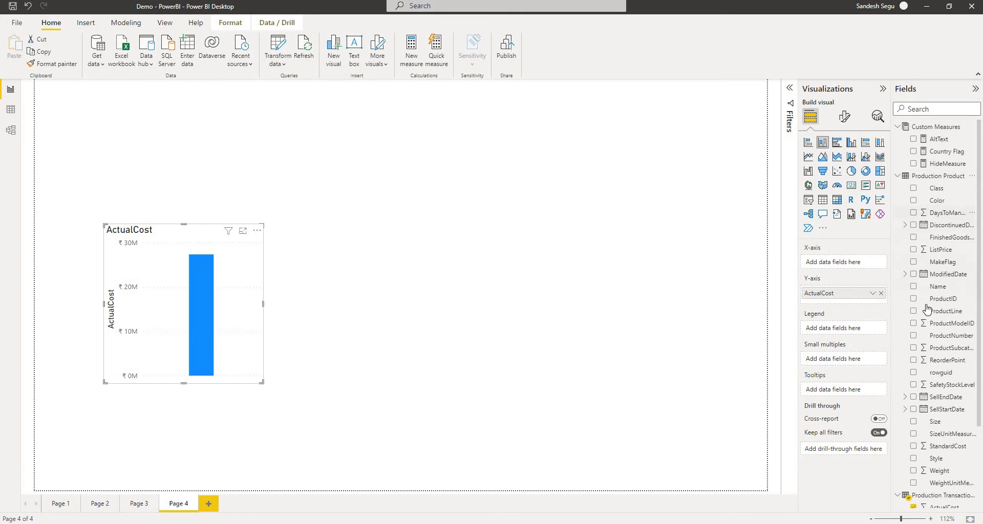
click(914, 286)
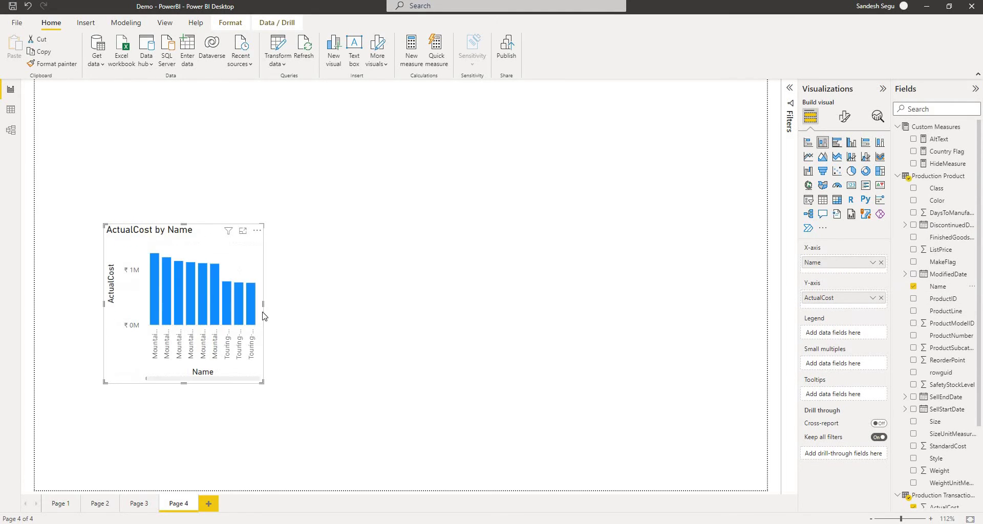
drag(263, 304, 368, 310)
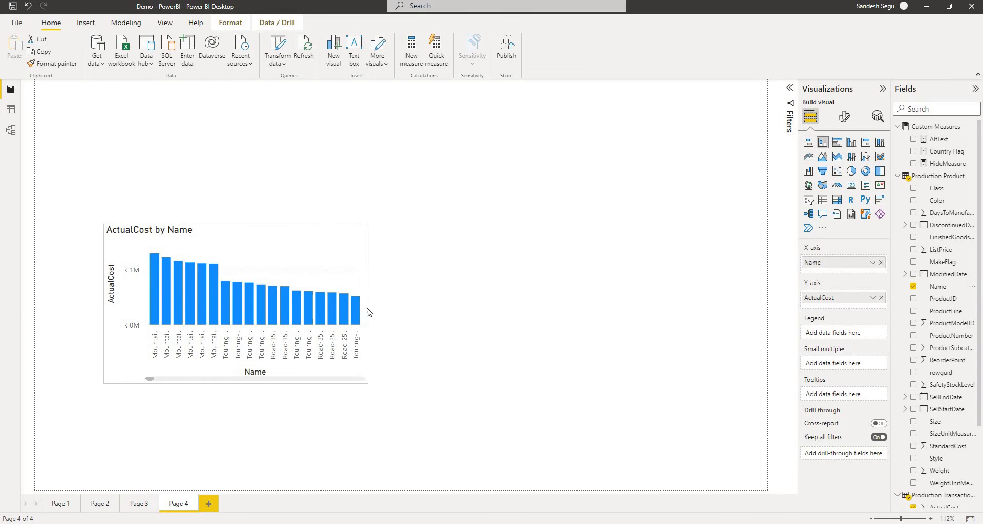
drag(210, 263, 198, 297)
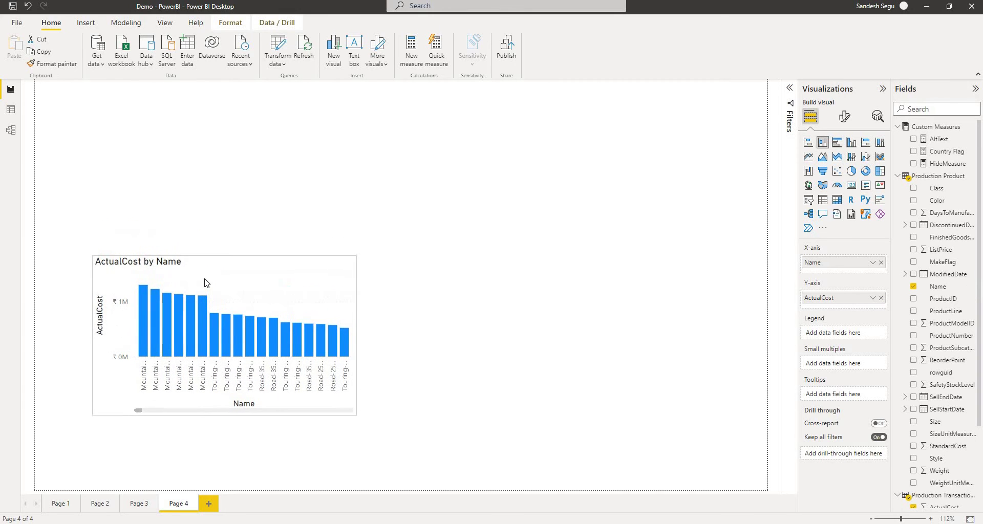
click(460, 290)
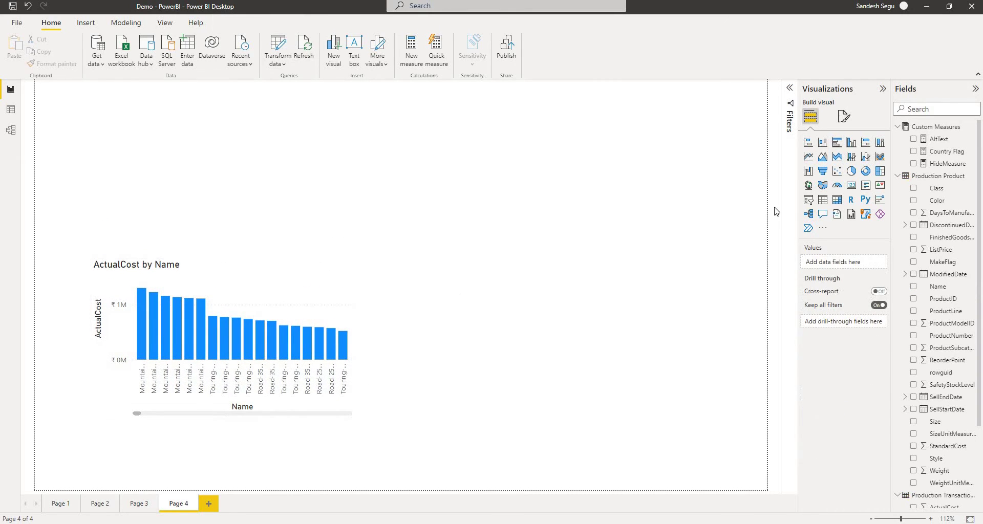
Place a small card above the chart showing total ActualCost of ₹ 27.31M
click(851, 185)
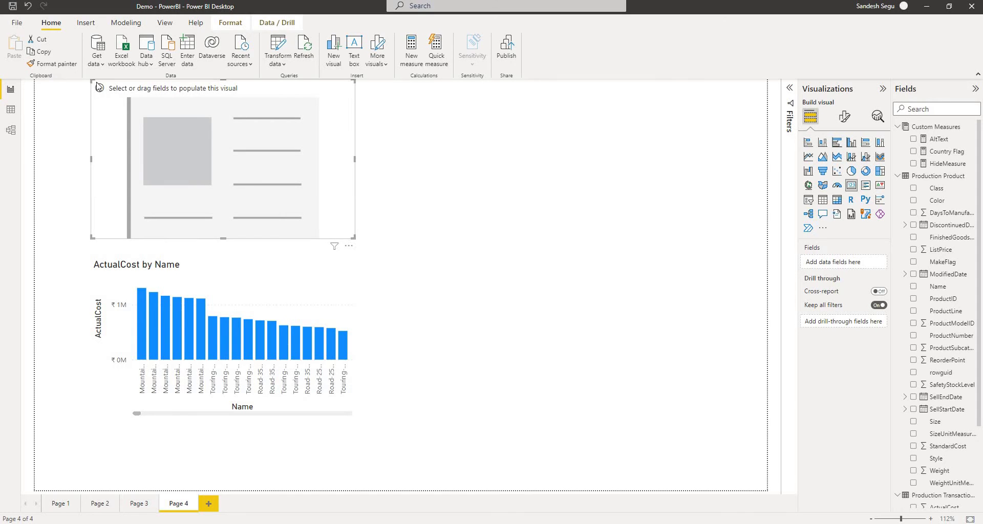
drag(92, 81, 149, 155)
drag(226, 185, 168, 184)
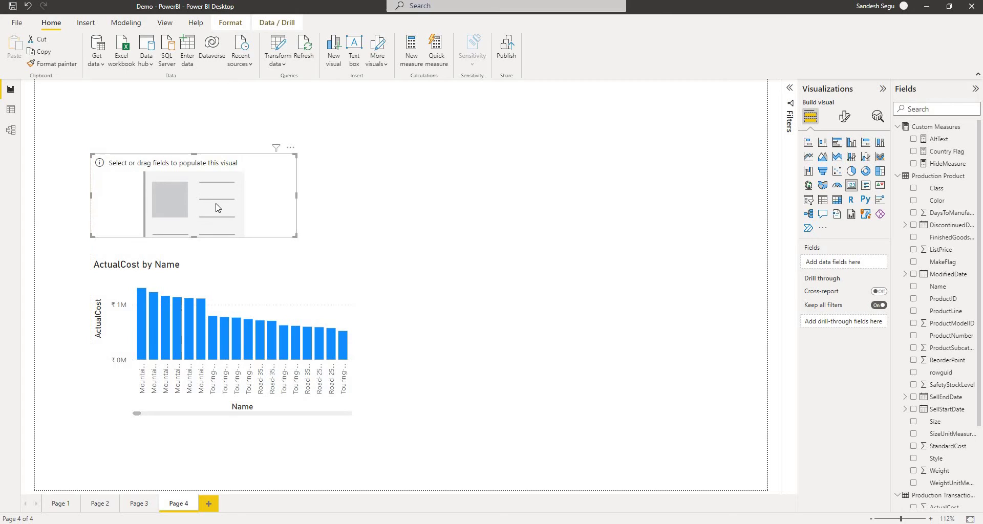
key(Escape)
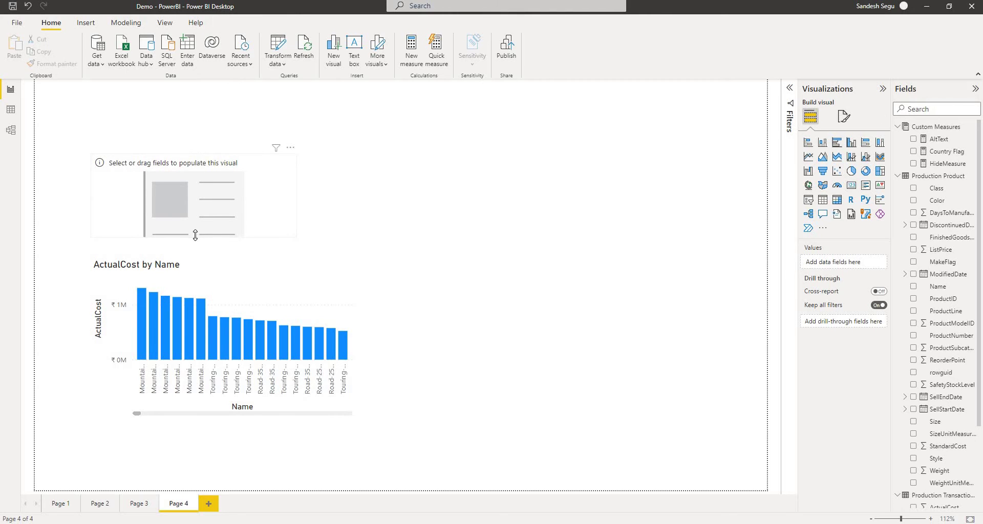
click(195, 234)
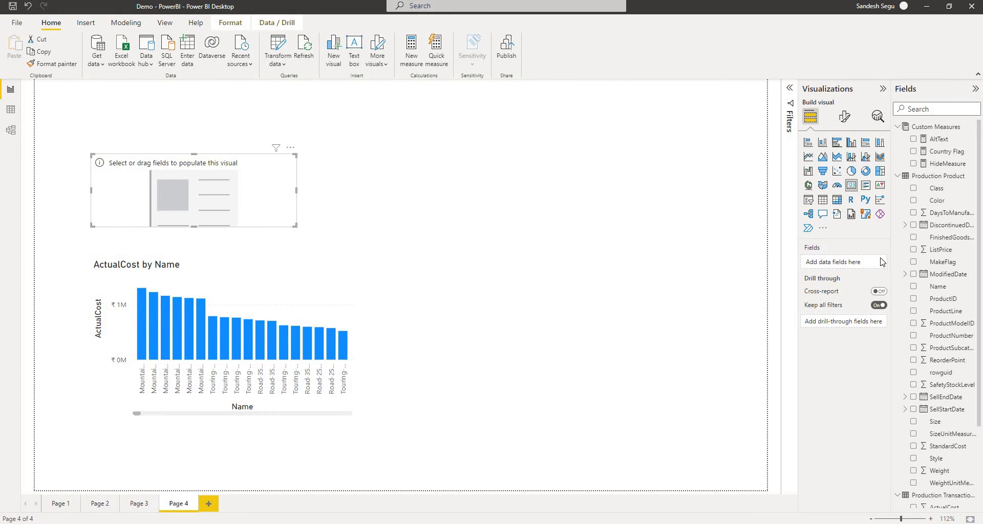
click(899, 179)
click(913, 200)
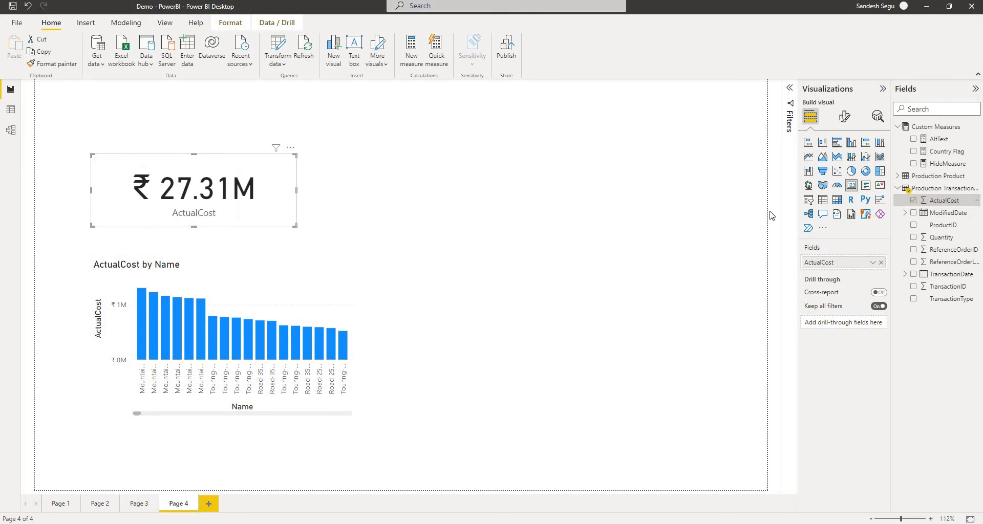
click(294, 243)
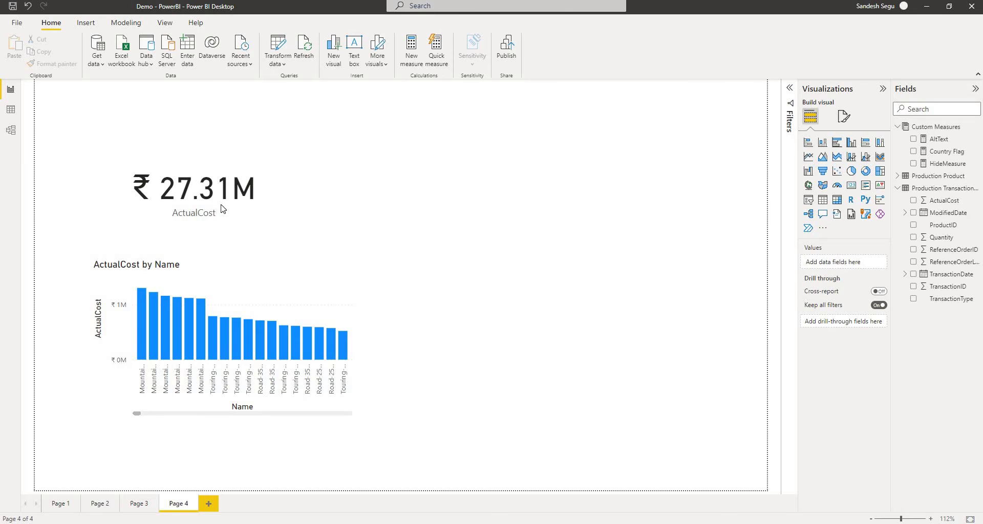
mouse_move(210, 195)
click(944, 164)
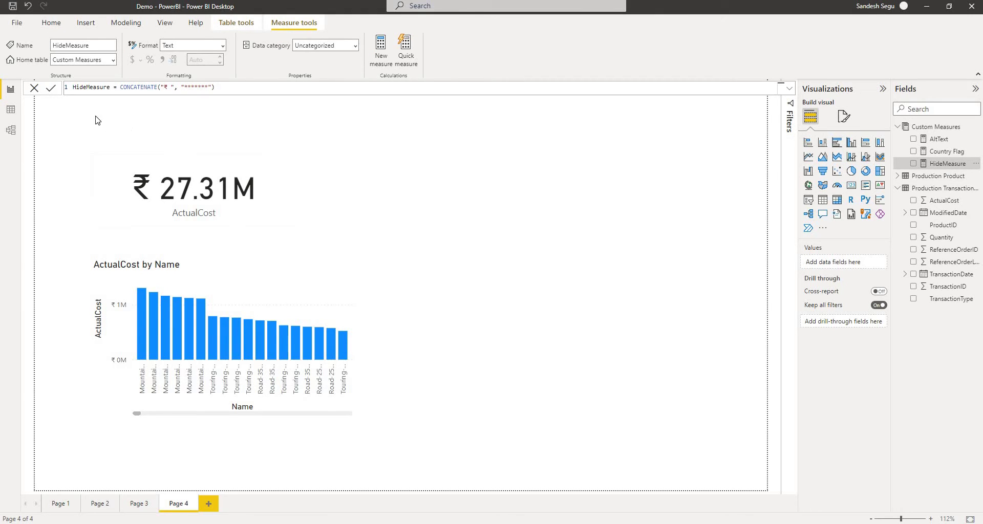
drag(120, 88, 215, 88)
key(Right)
drag(184, 87, 209, 87)
click(317, 145)
Duplicate the ActualCost card and switch the copy to HideMeasure, showing ₹ *******
click(384, 220)
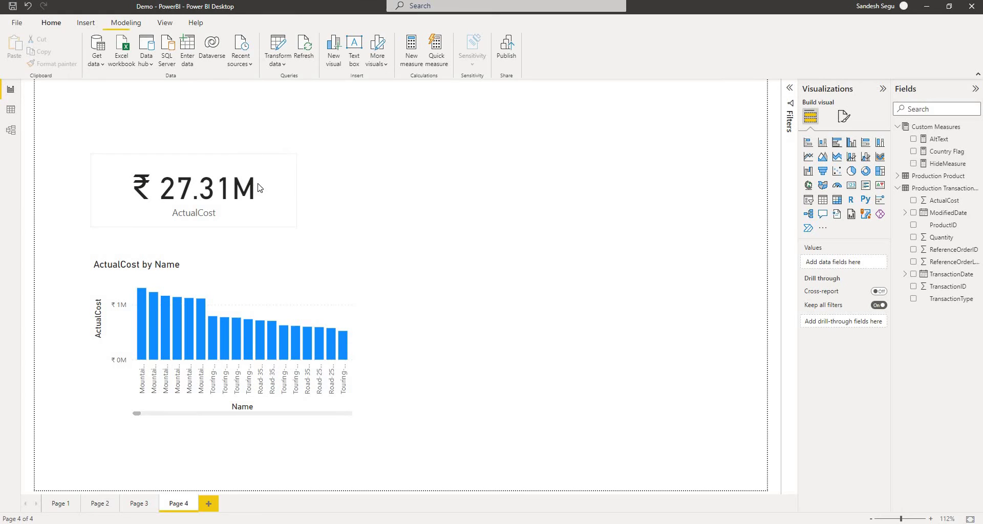
click(218, 198)
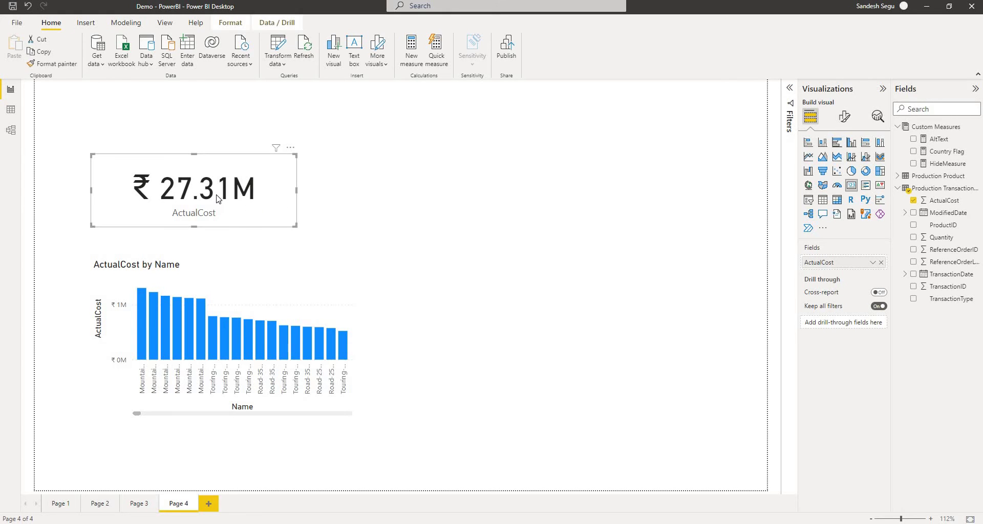
key(ctrl+c)
key(ctrl+v)
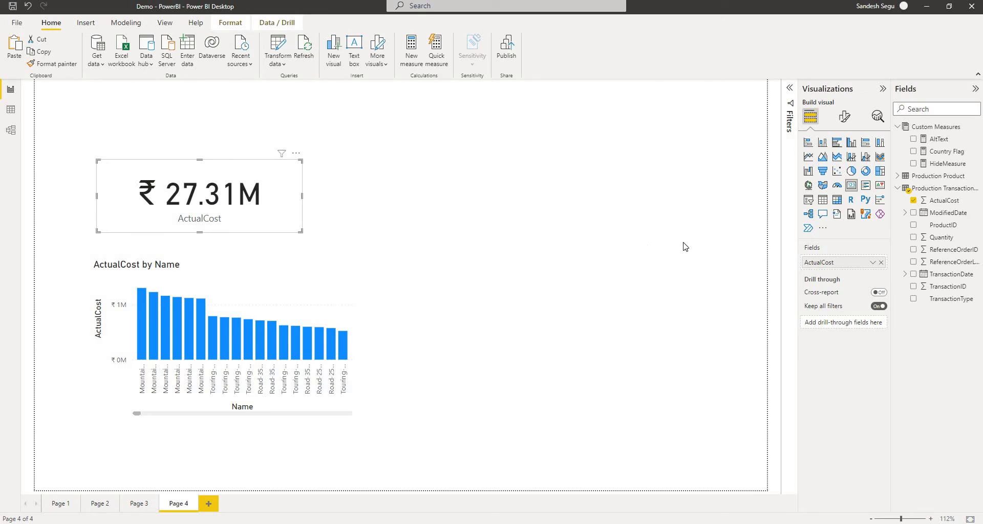
click(881, 262)
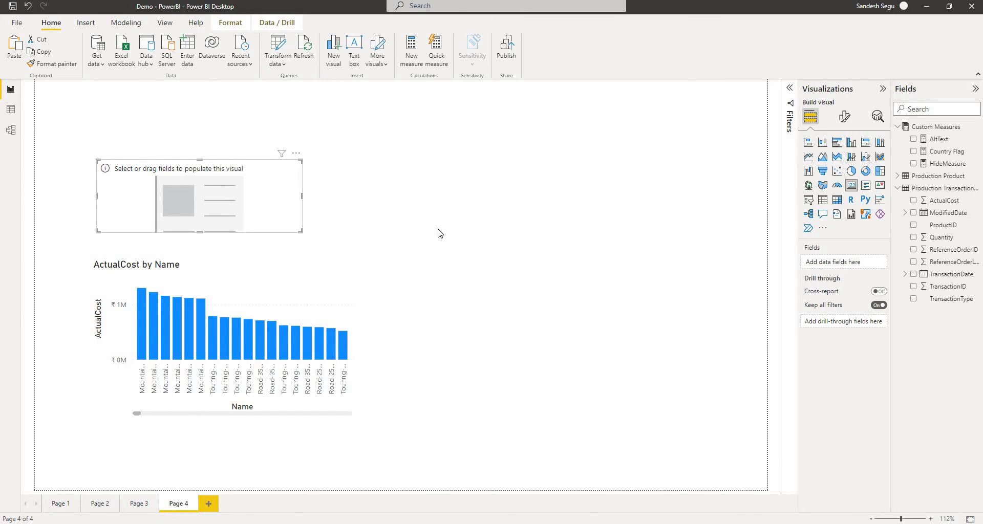
click(913, 164)
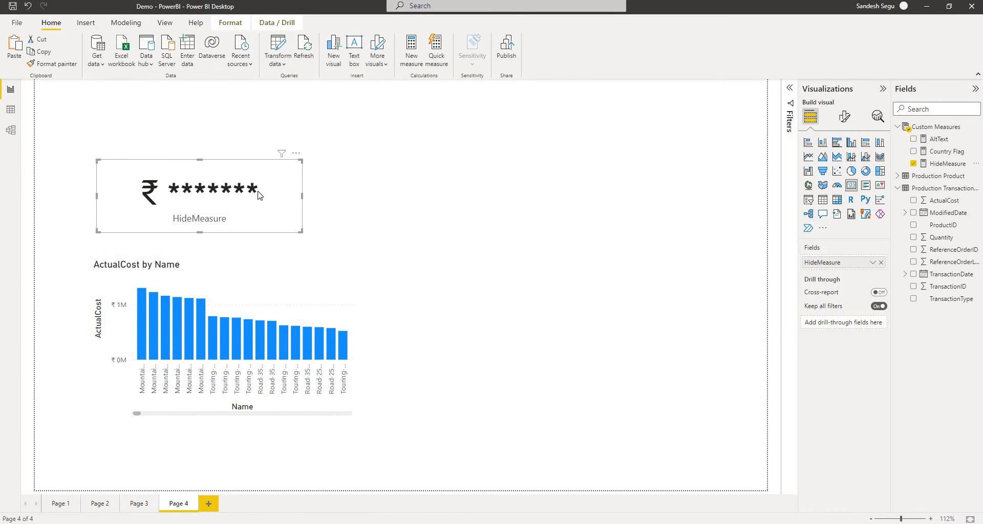
mouse_move(132, 198)
click(402, 221)
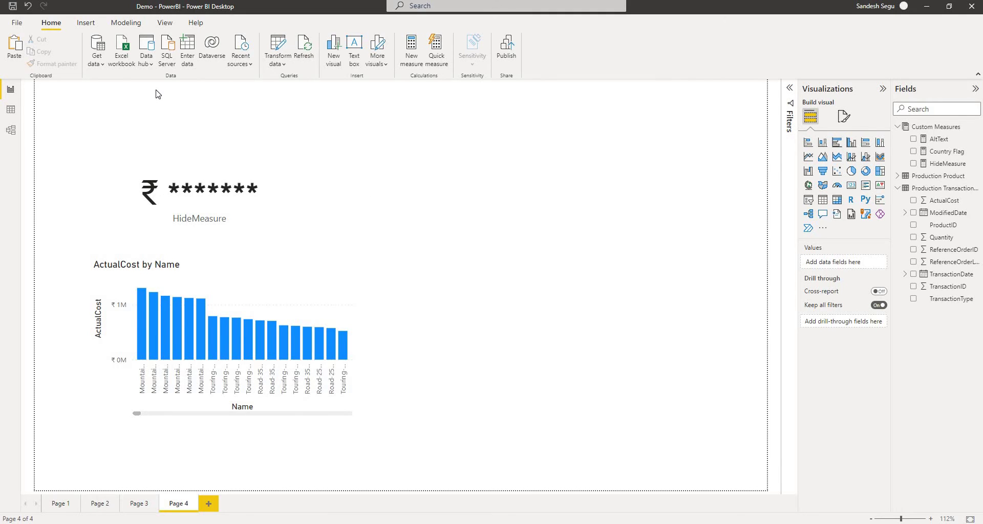
Insert the eye.png image and the crossed-eye picture onto the page
click(86, 24)
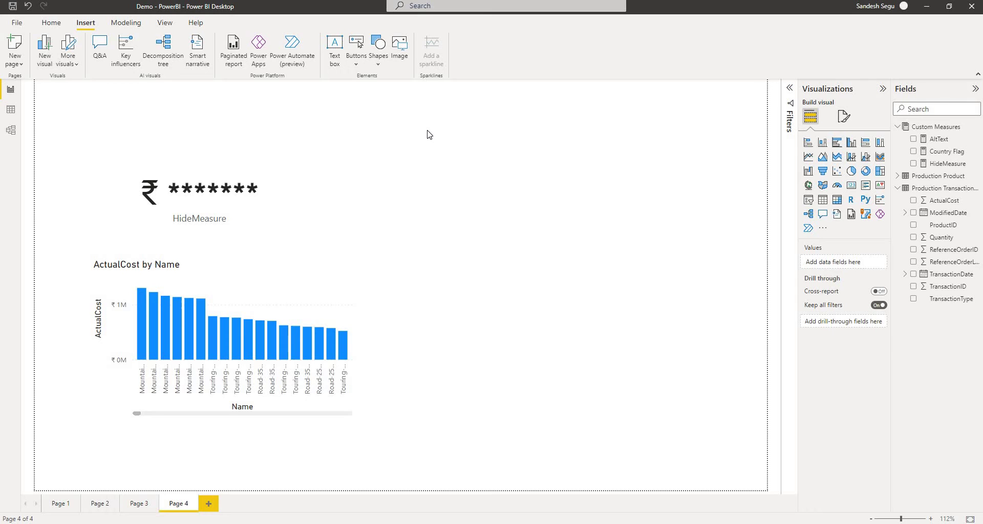
click(400, 56)
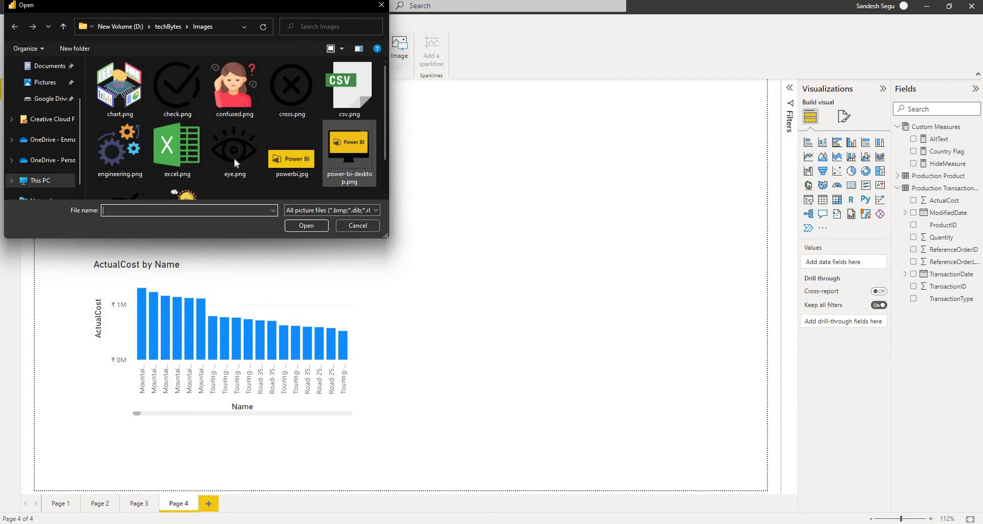
scroll(234, 154, down, 1)
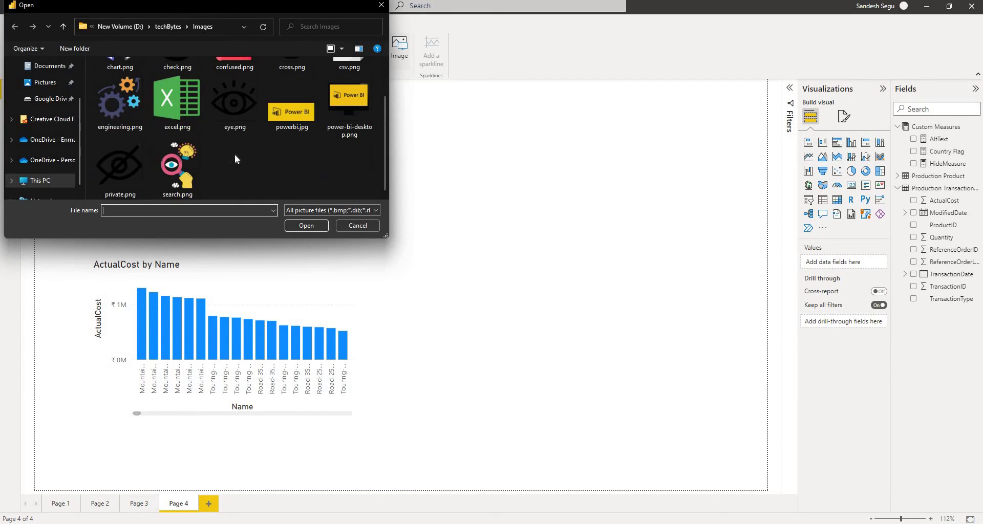
click(238, 118)
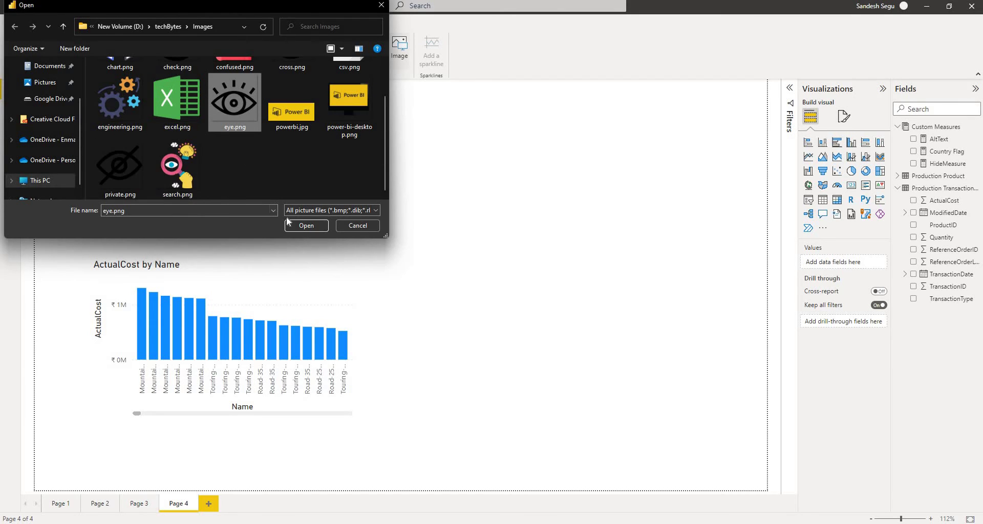
click(301, 226)
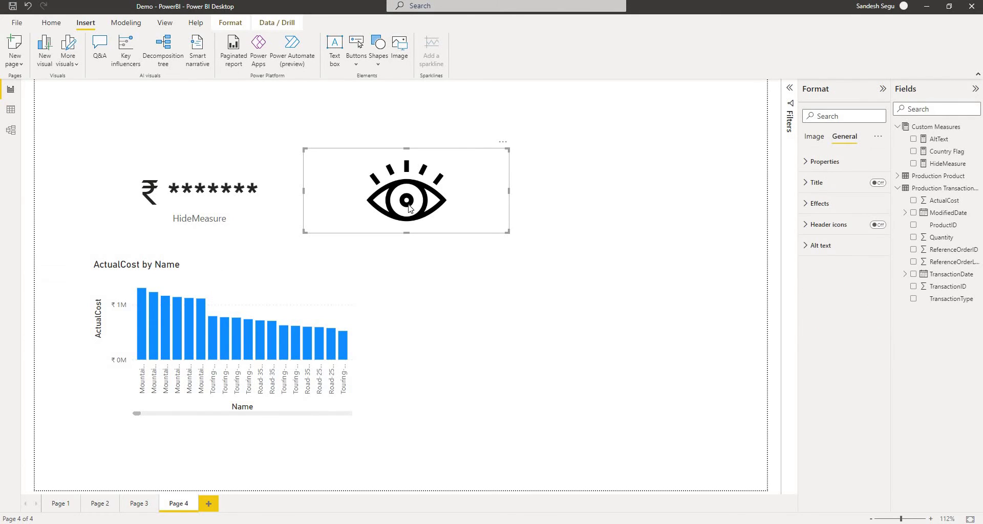
click(396, 57)
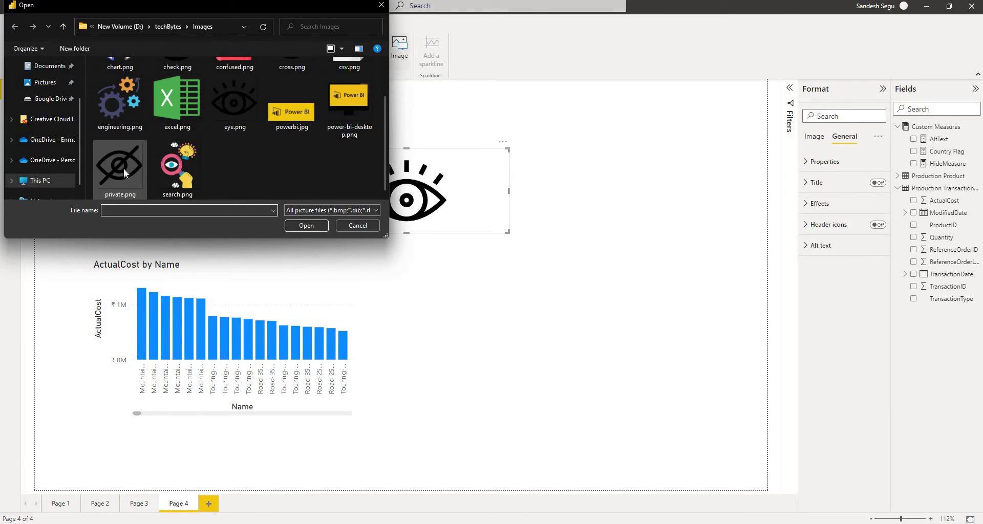
click(126, 174)
click(306, 226)
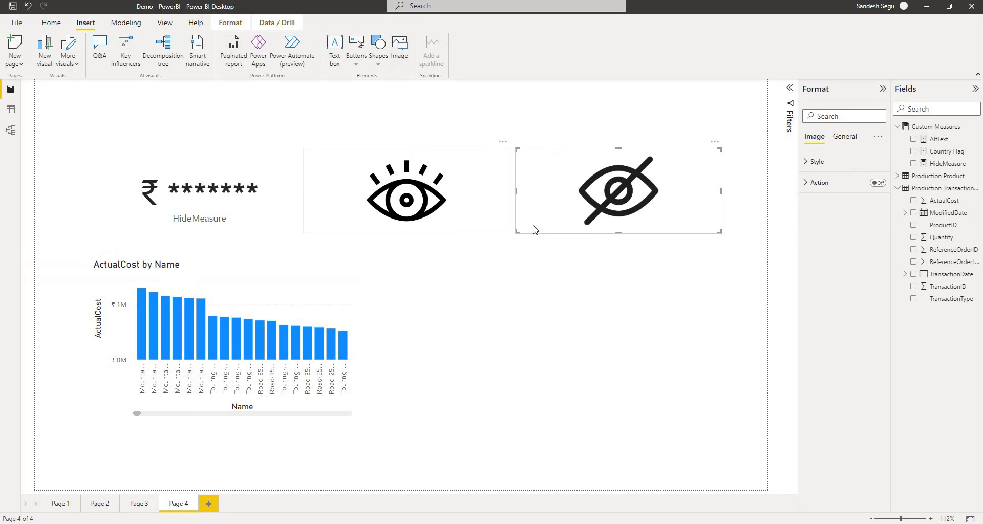
Resize the crossed-eye image to height 50 and width 90
click(399, 216)
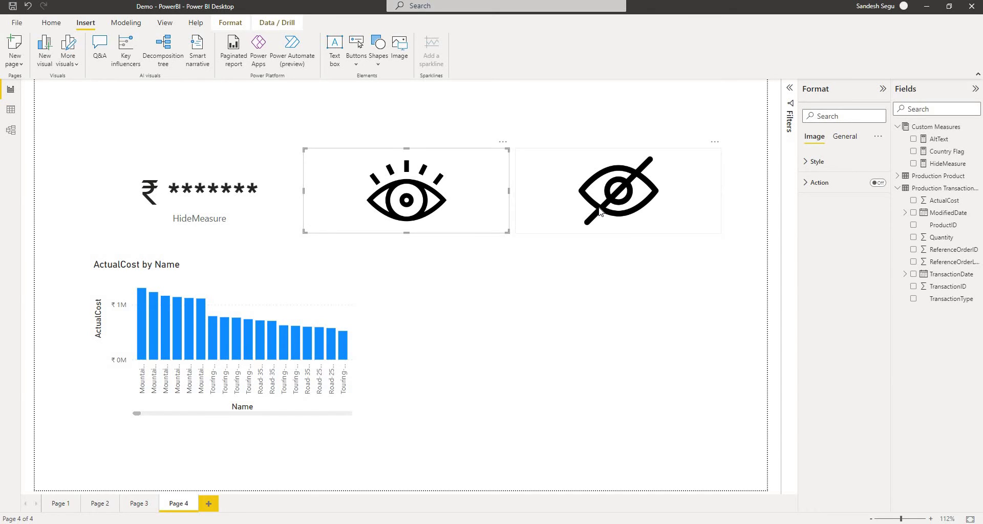
click(600, 212)
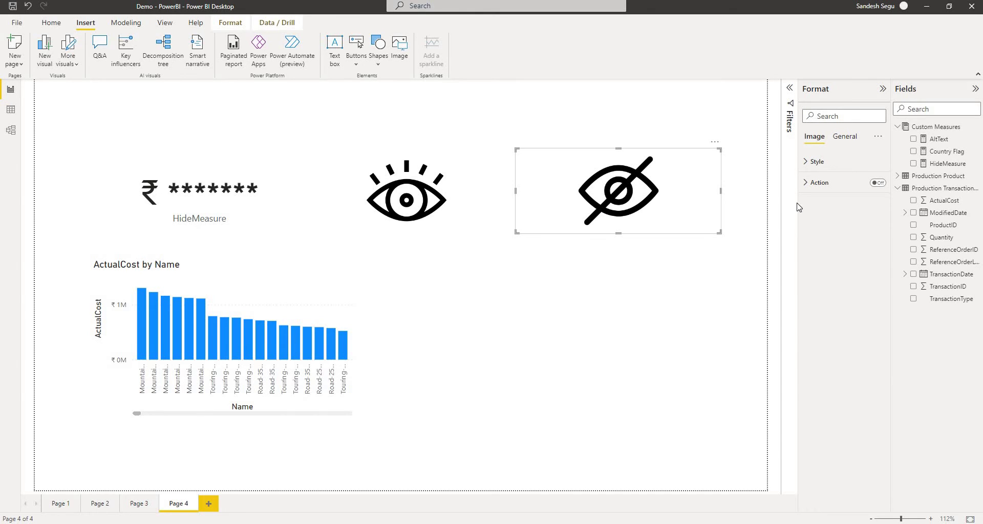
click(807, 162)
click(844, 136)
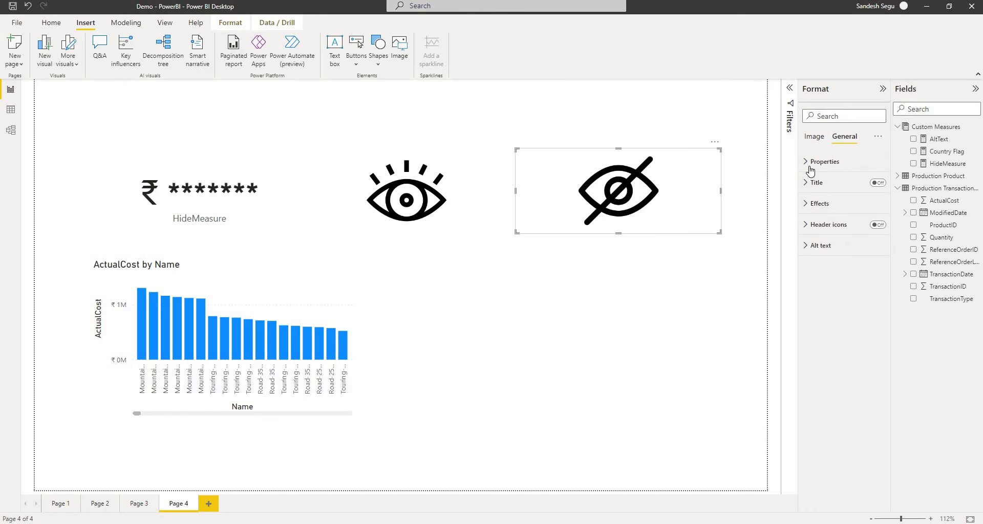
click(814, 162)
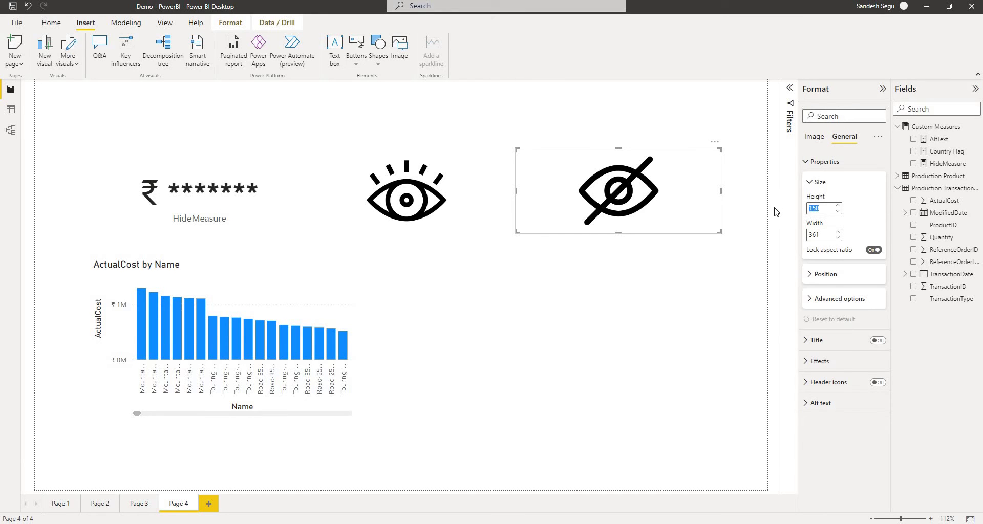
text(50)
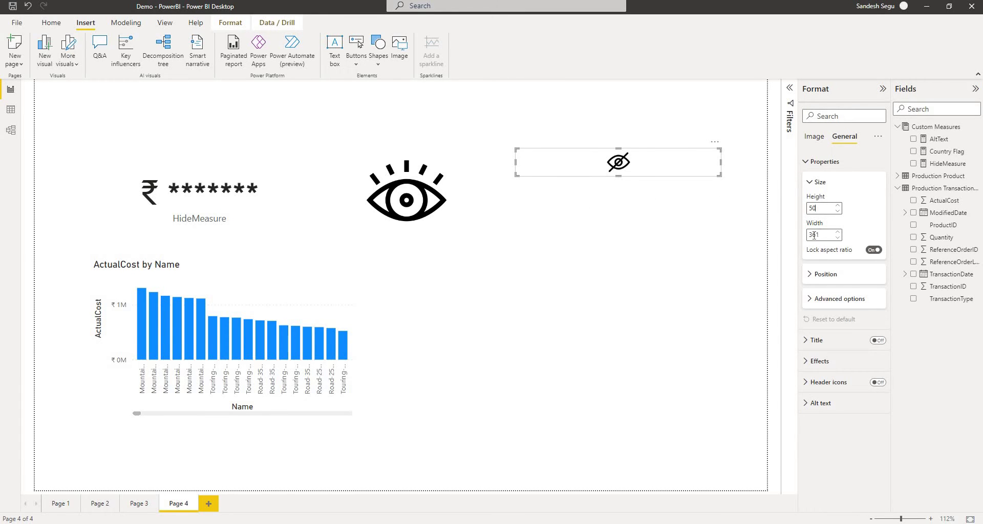
key(Tab)
text(90)
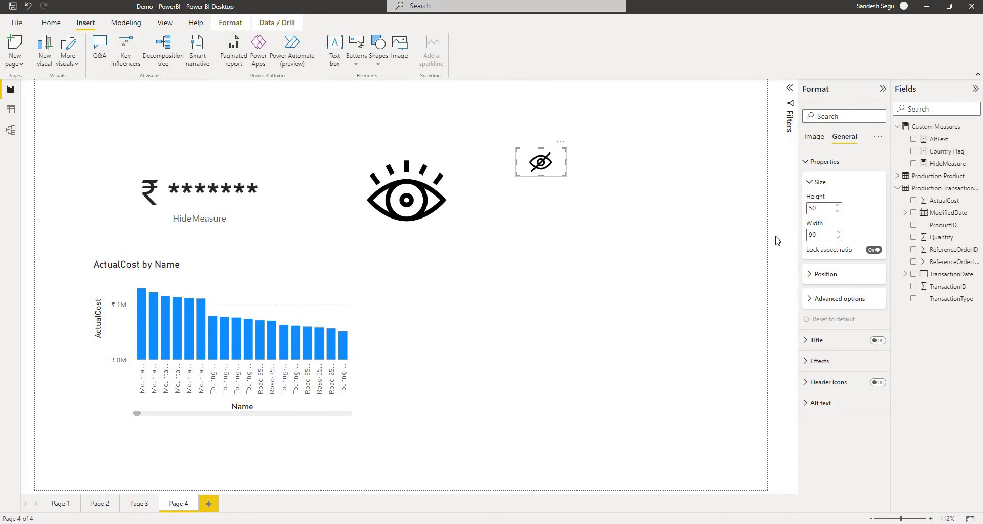
click(641, 250)
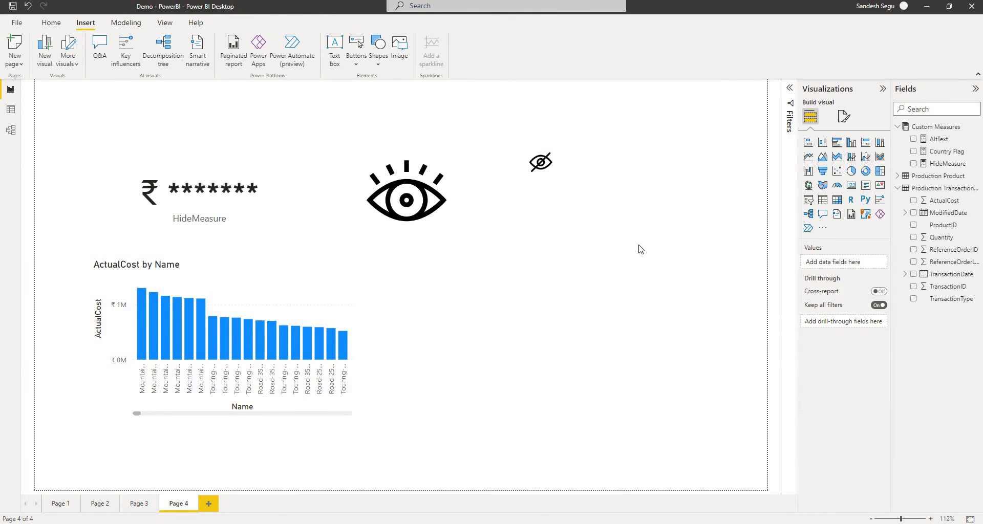
Resize the open-eye image to height 50 and width 90
click(422, 213)
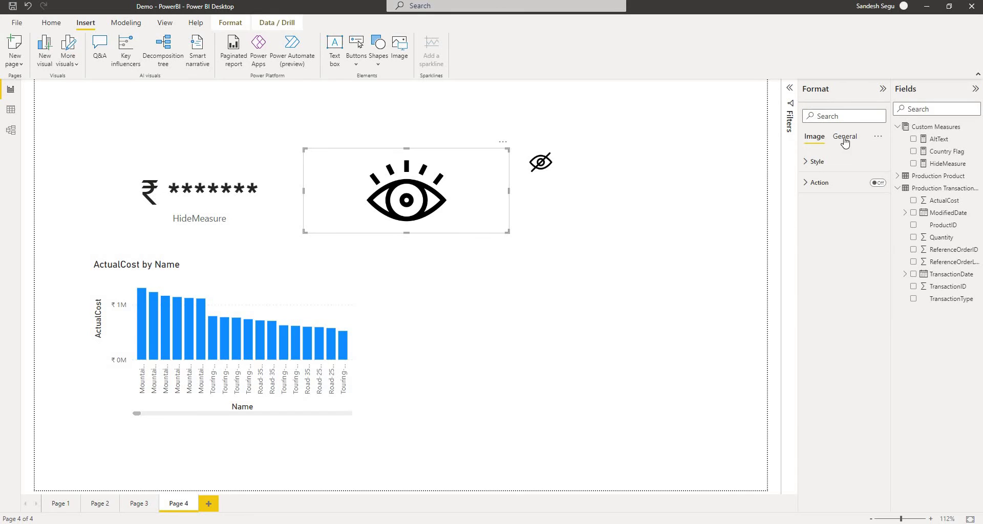
click(844, 137)
click(819, 162)
click(821, 207)
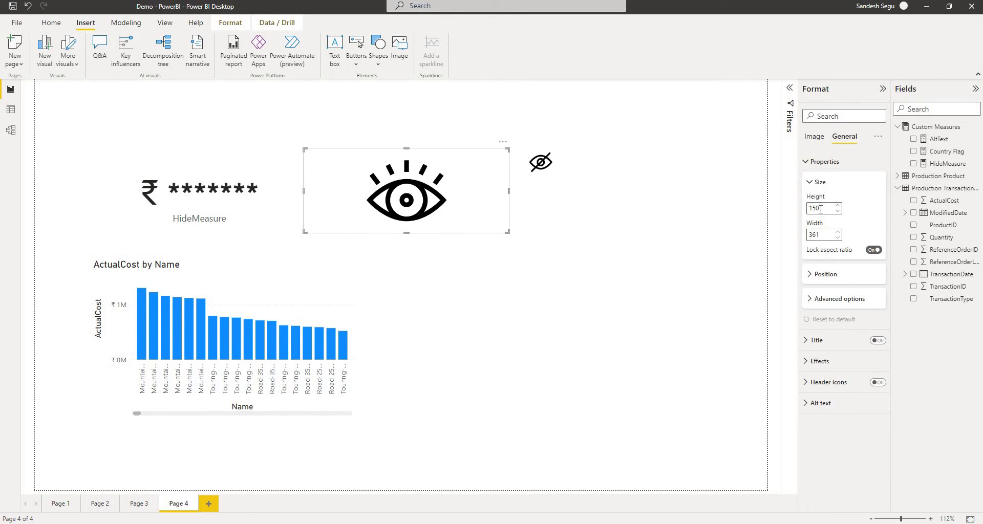
text(50)
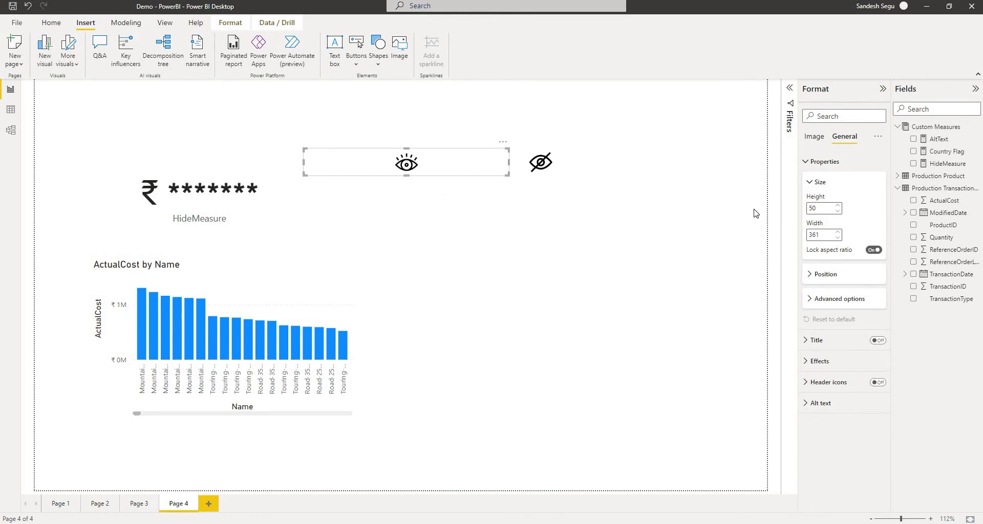
key(Tab)
text(90)
click(341, 180)
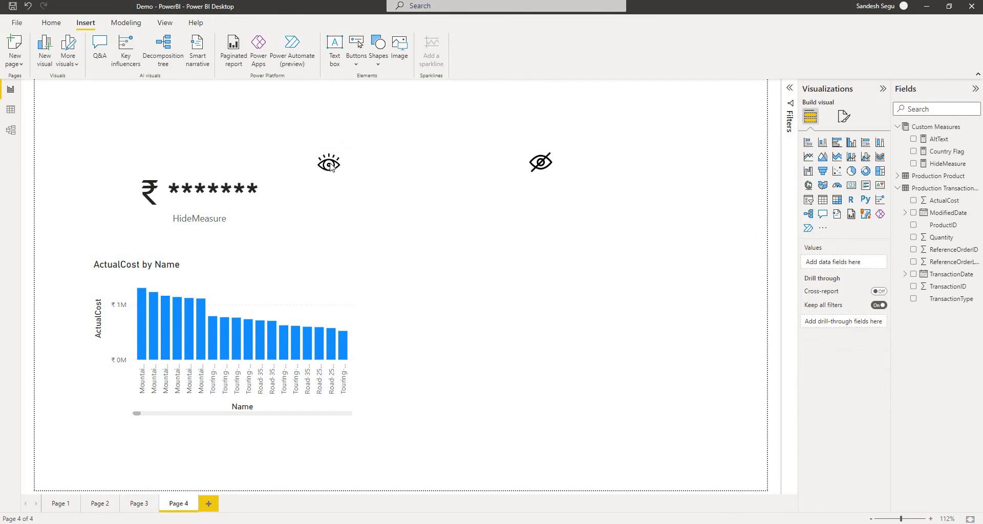
Move the eye icon just right of the masked HideMeasure card
drag(331, 166, 314, 196)
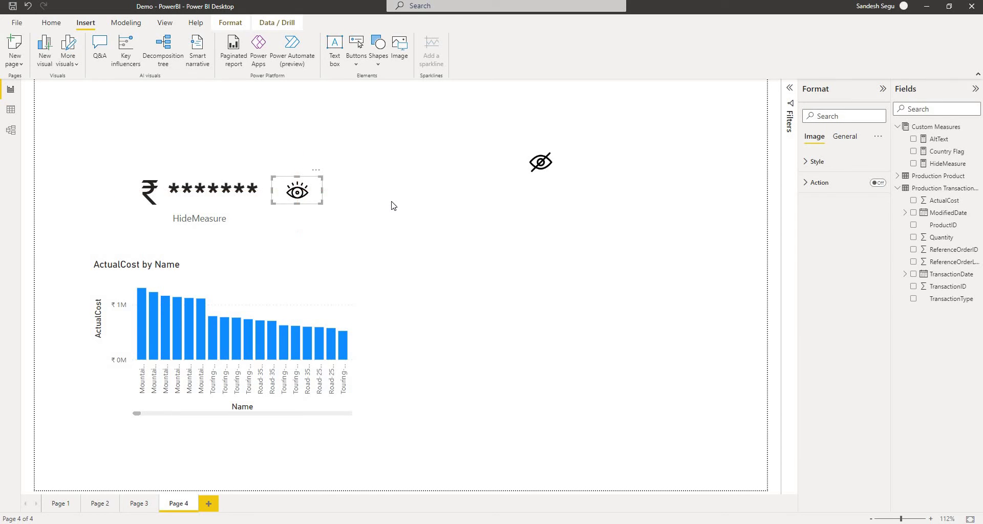
click(393, 206)
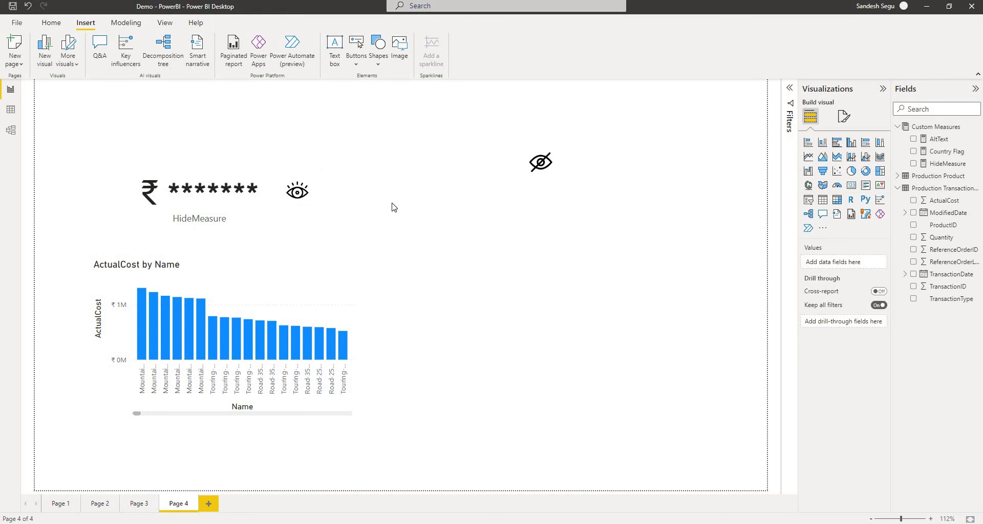
click(297, 194)
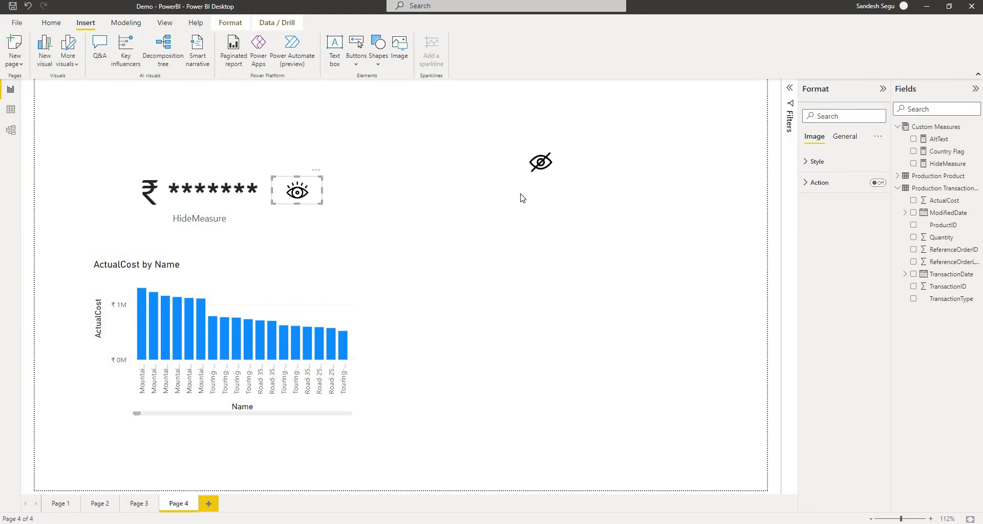
Copy the open-eye icon's horizontal position value 414
click(545, 170)
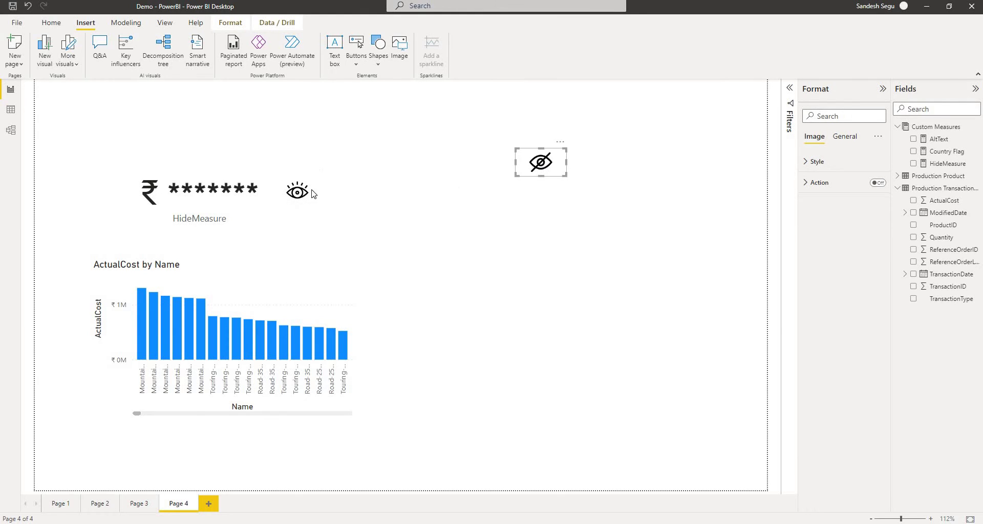
click(310, 193)
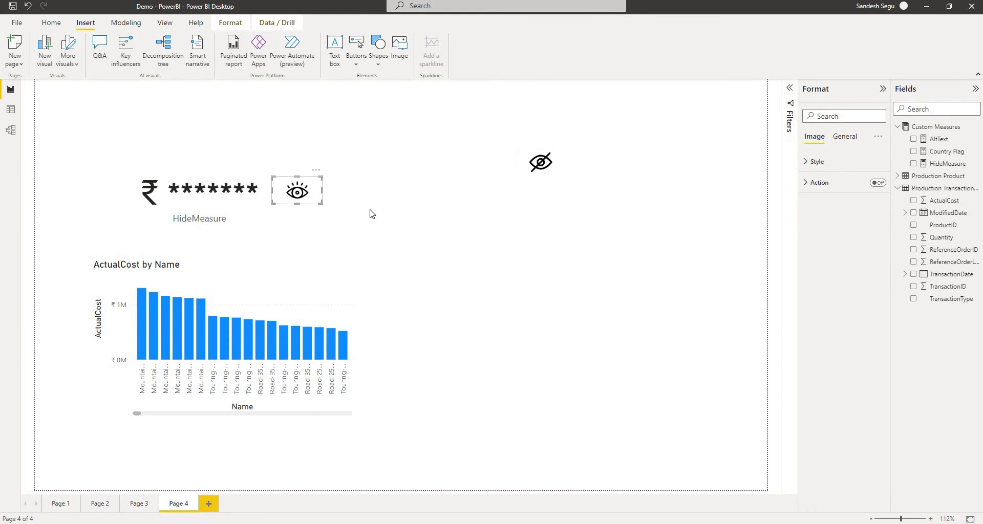
click(846, 137)
click(808, 162)
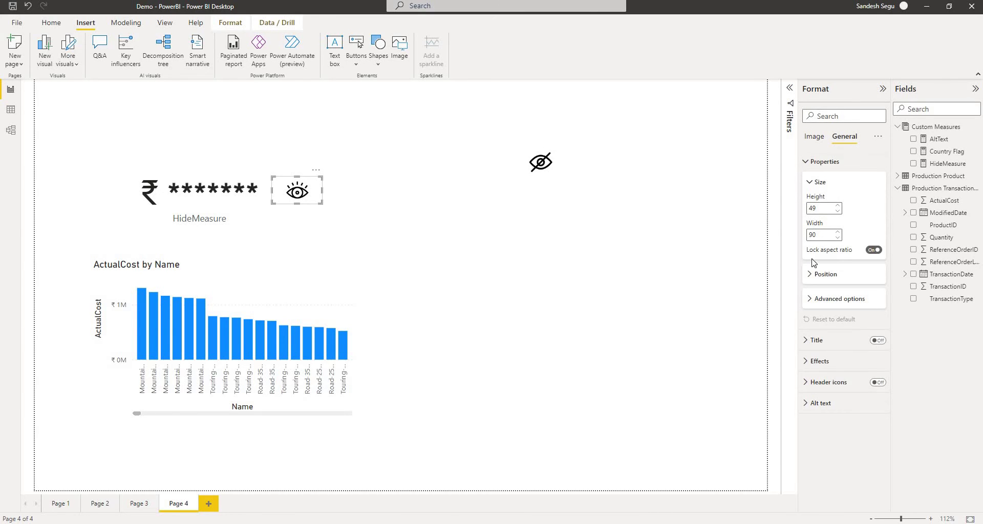
click(810, 276)
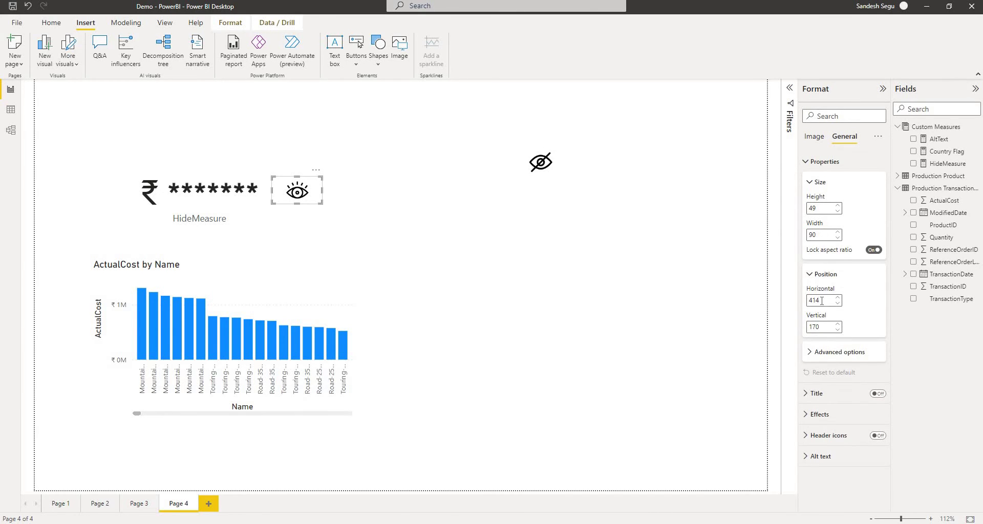
key(Tab)
key(ctrl+c)
Give the crossed-eye icon horizontal 414 and vertical 170, then drag it right of the open eye
click(542, 169)
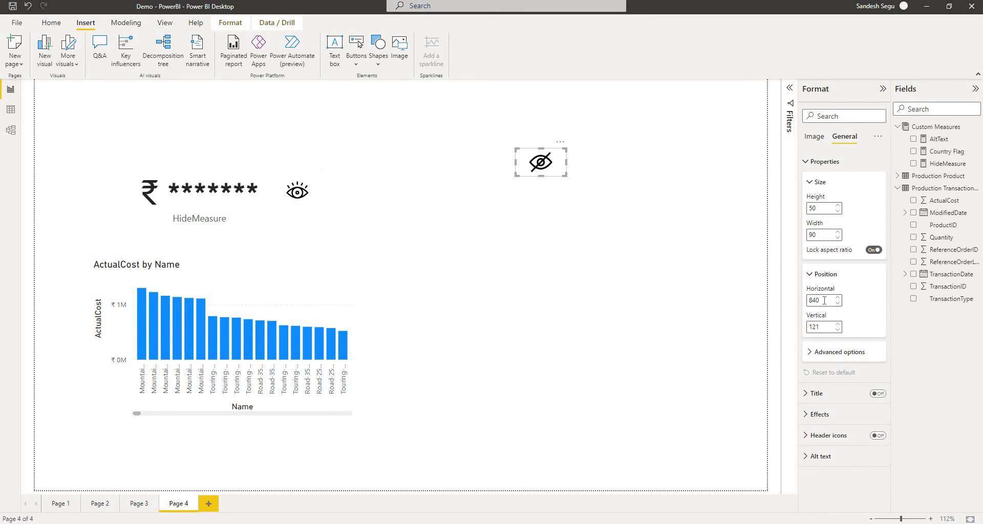
key(ctrl+v)
key(Tab)
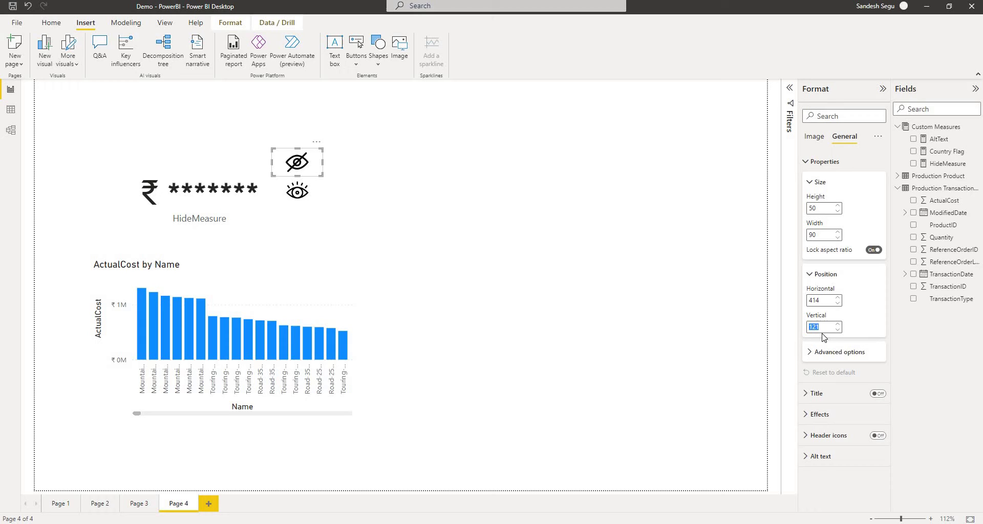
text(170)
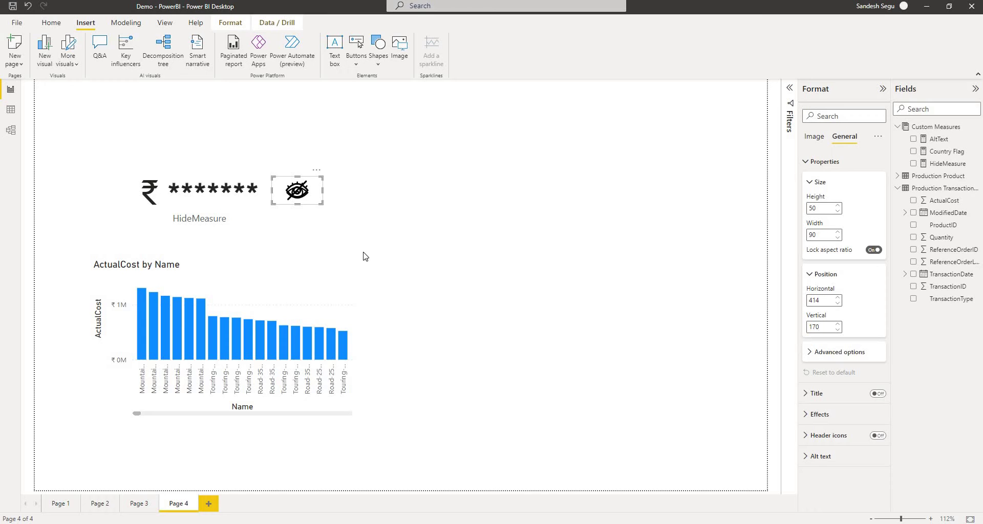
drag(297, 198, 353, 197)
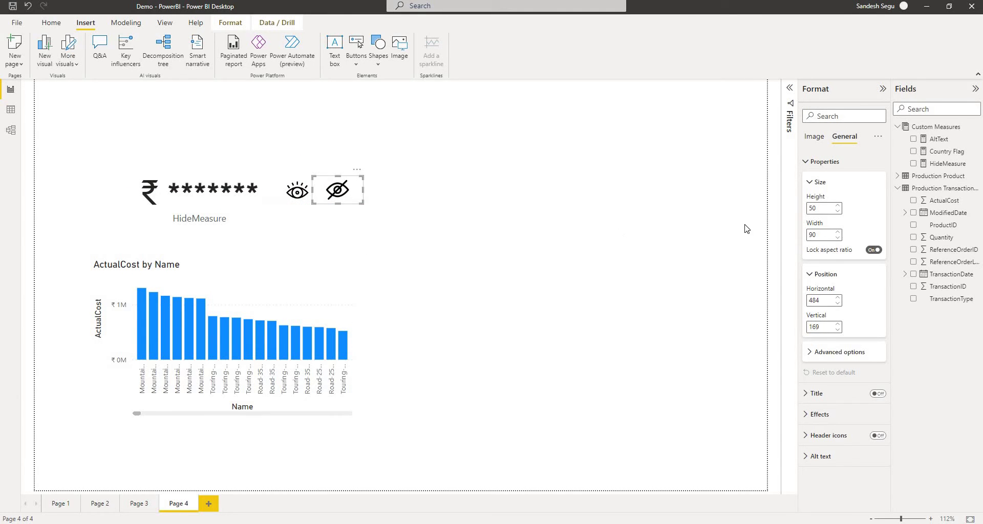
Turn on a background for both the crossed-eye and open-eye icons
click(814, 137)
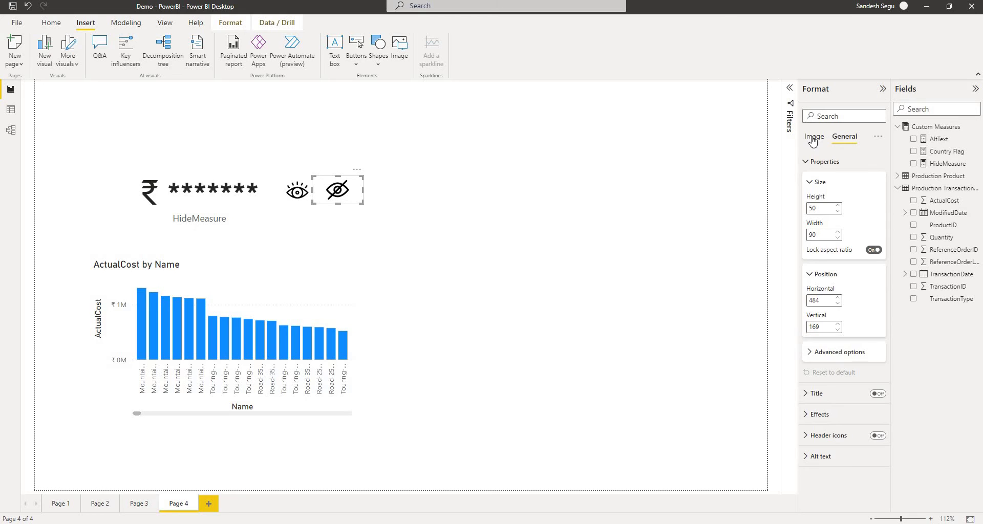
click(843, 137)
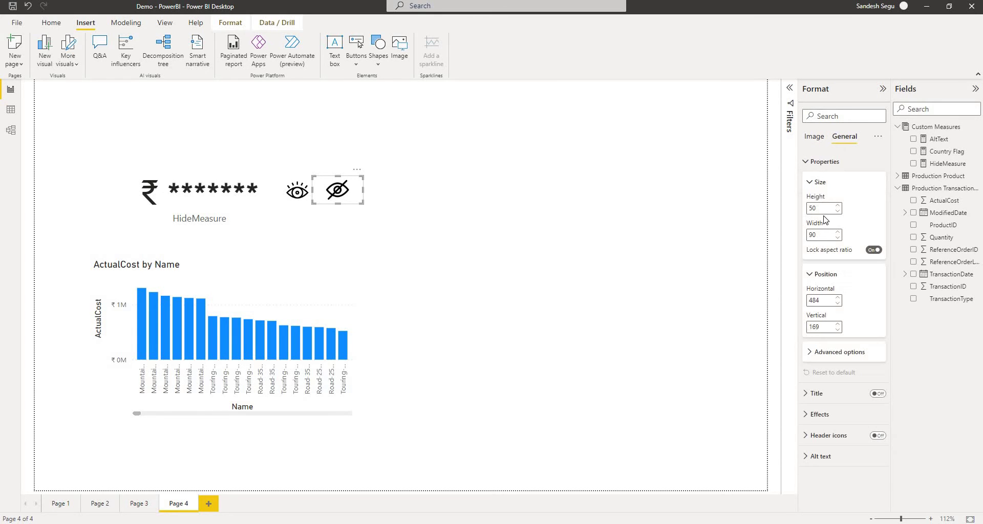
click(811, 183)
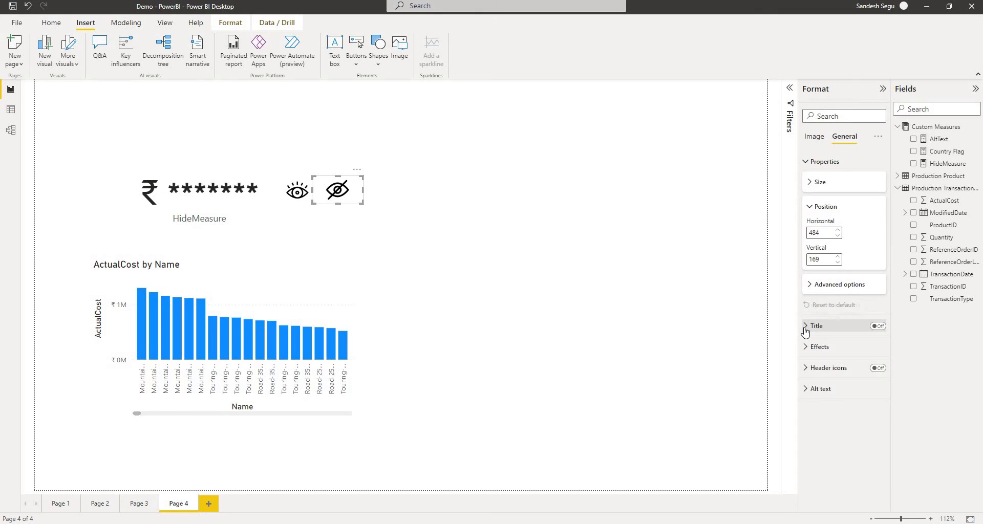
click(807, 347)
scroll(819, 333, down, 1)
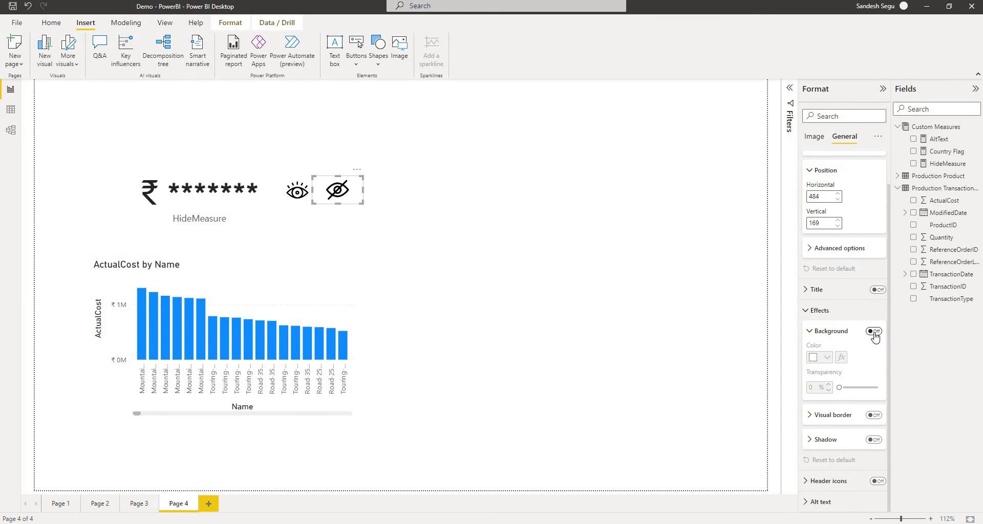
click(874, 332)
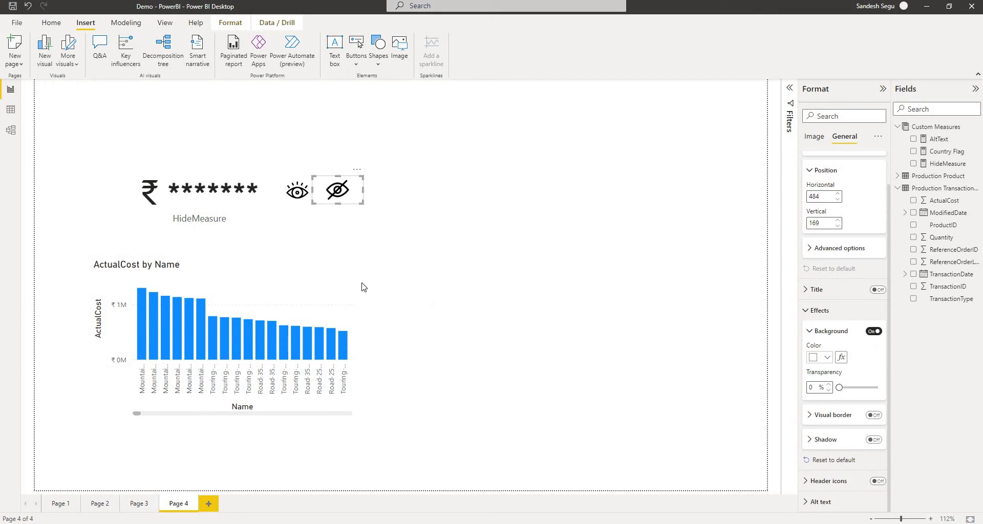
click(298, 193)
click(874, 331)
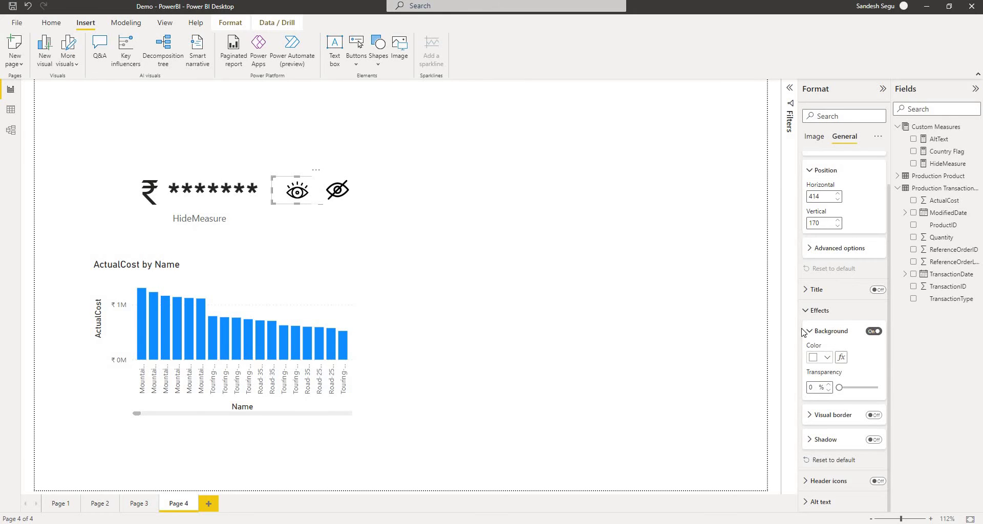
Position the crossed-eye image at vertical 170 and horizontal 414, over the open eye
click(342, 197)
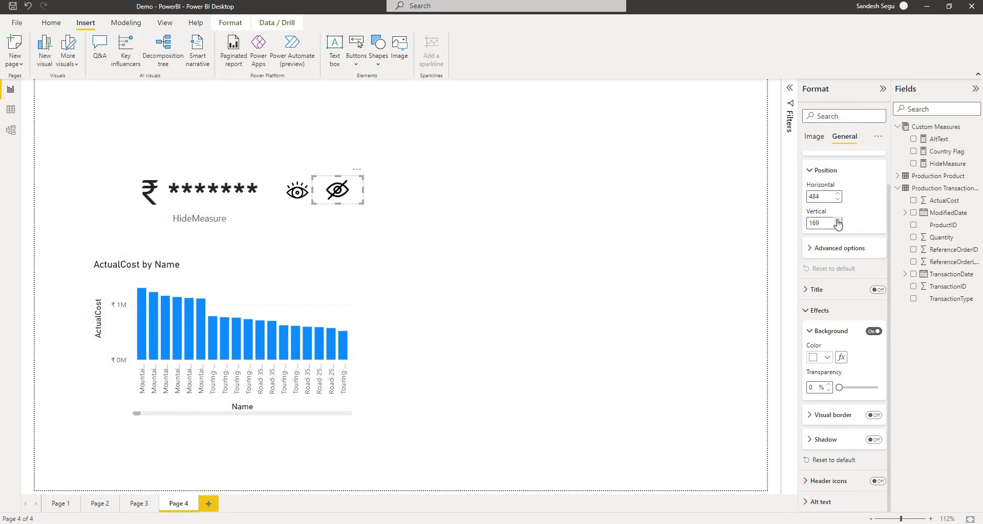
click(838, 221)
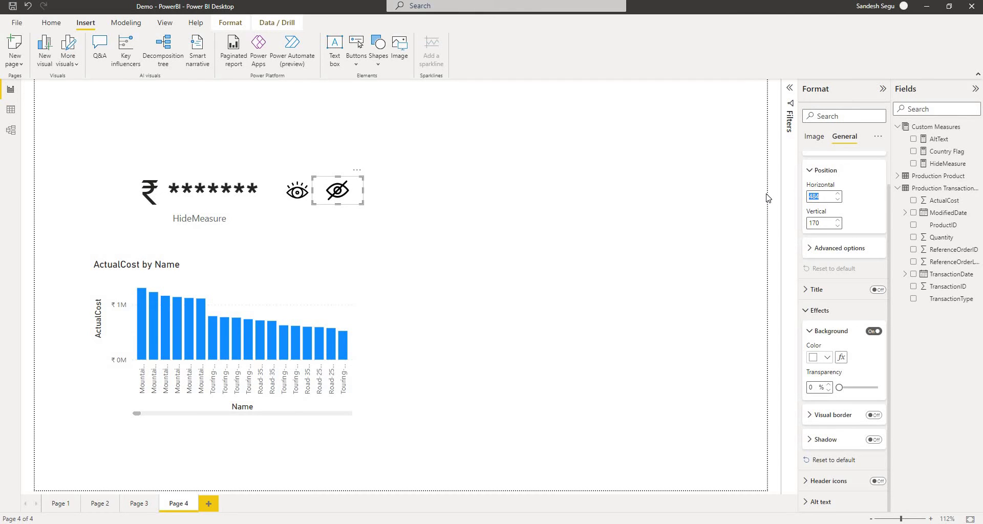
text(414)
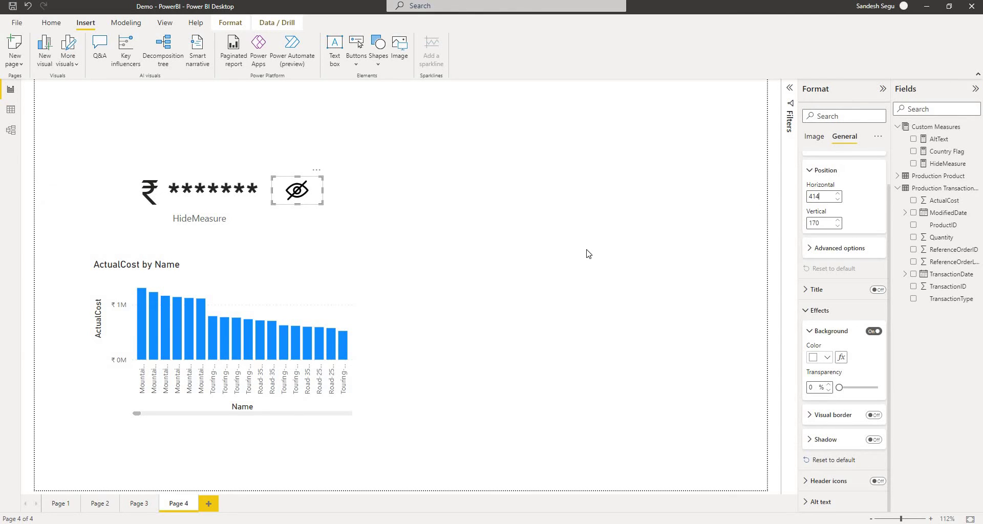
click(577, 255)
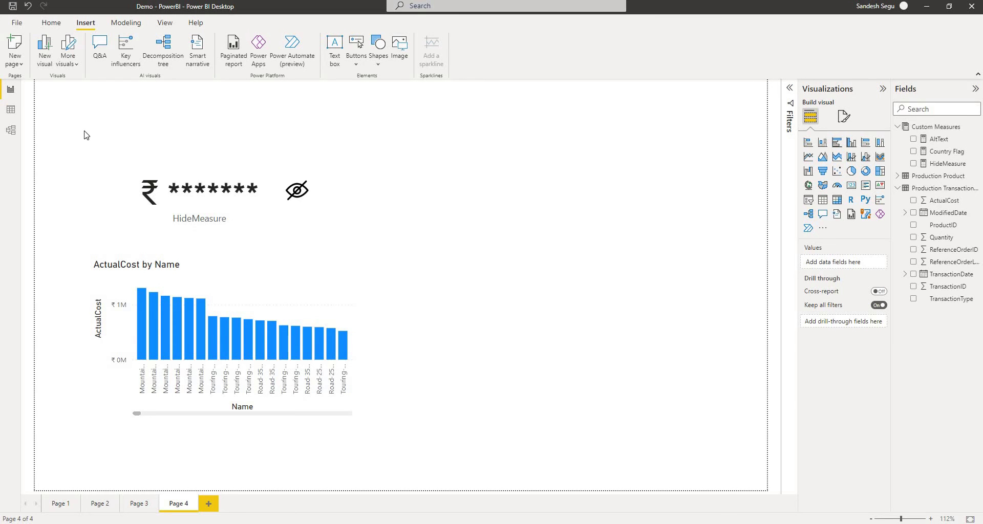
Open the Bookmarks and Selection panes, select the Hide bookmark, and compare Page 3 before returning to Page 4
click(165, 23)
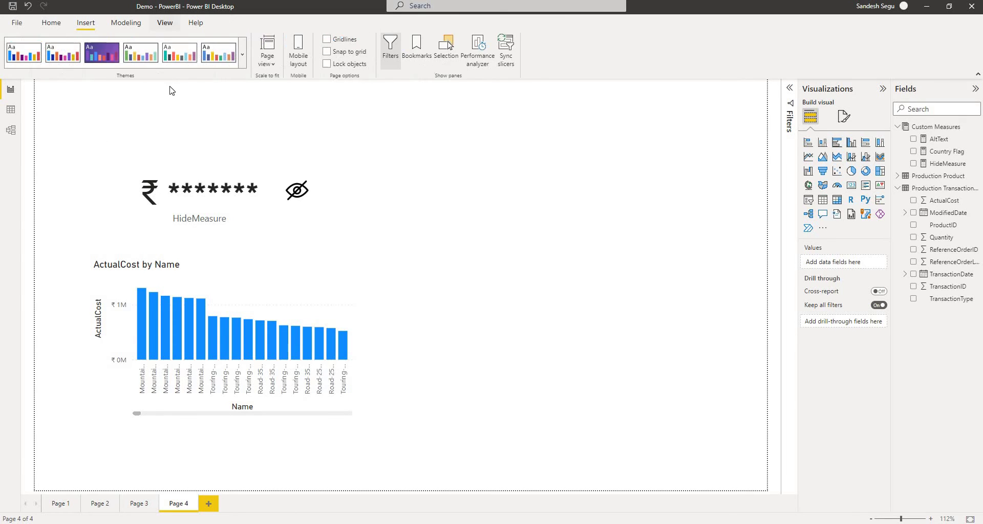
click(417, 56)
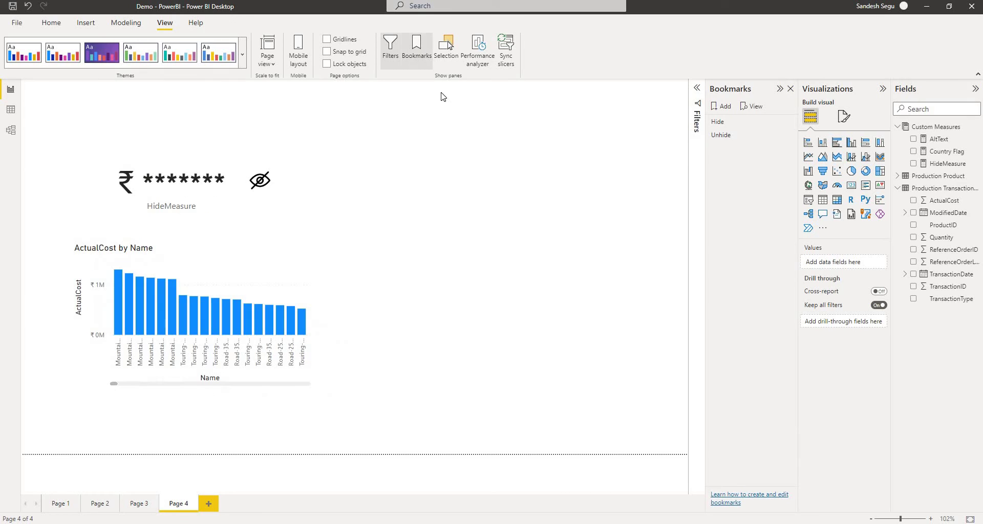
click(446, 64)
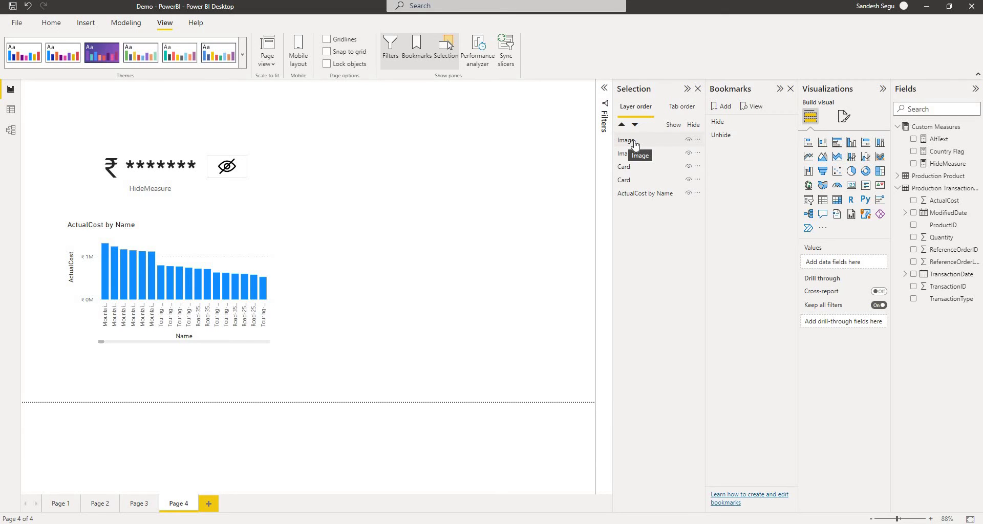
click(717, 126)
right_click(138, 509)
click(137, 507)
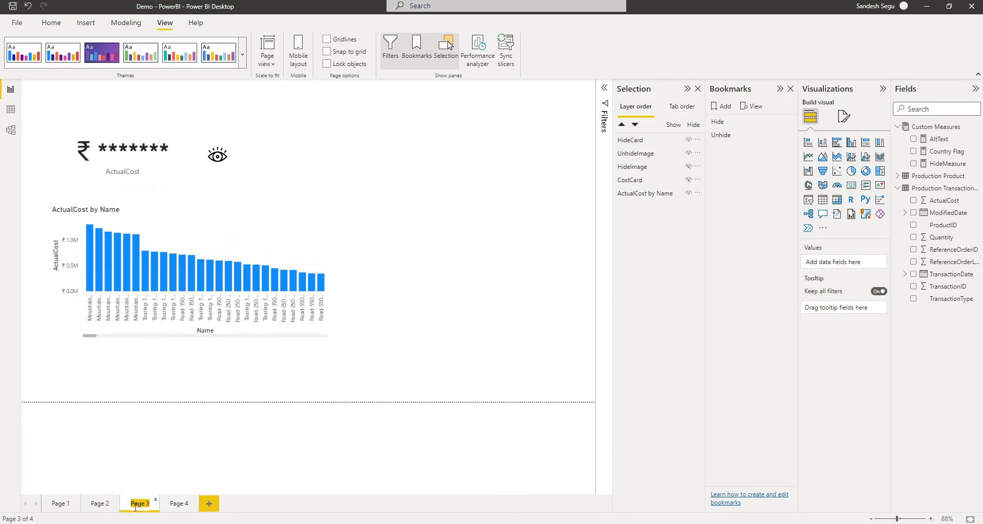
click(179, 504)
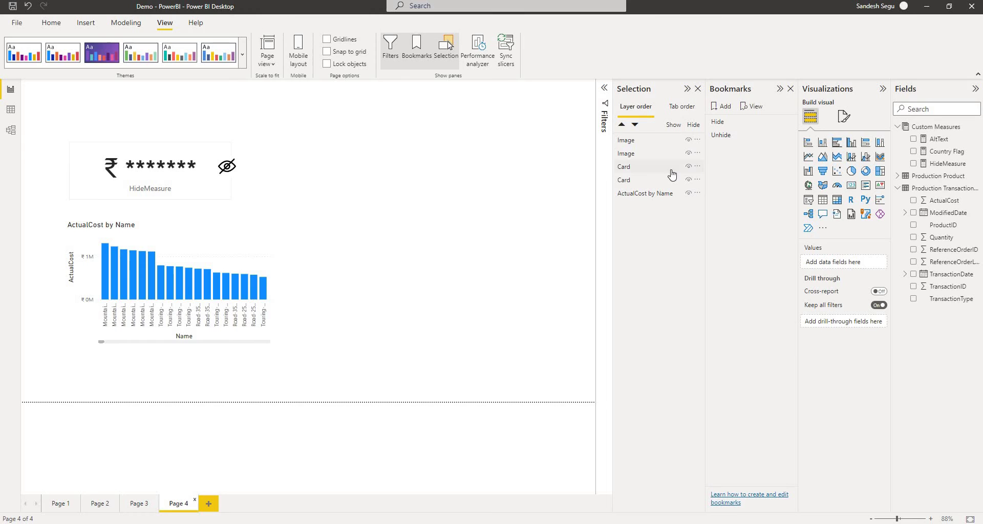
Toggle visibility of the two eye images and two cards in the Selection pane
click(688, 140)
click(688, 154)
click(688, 167)
click(688, 180)
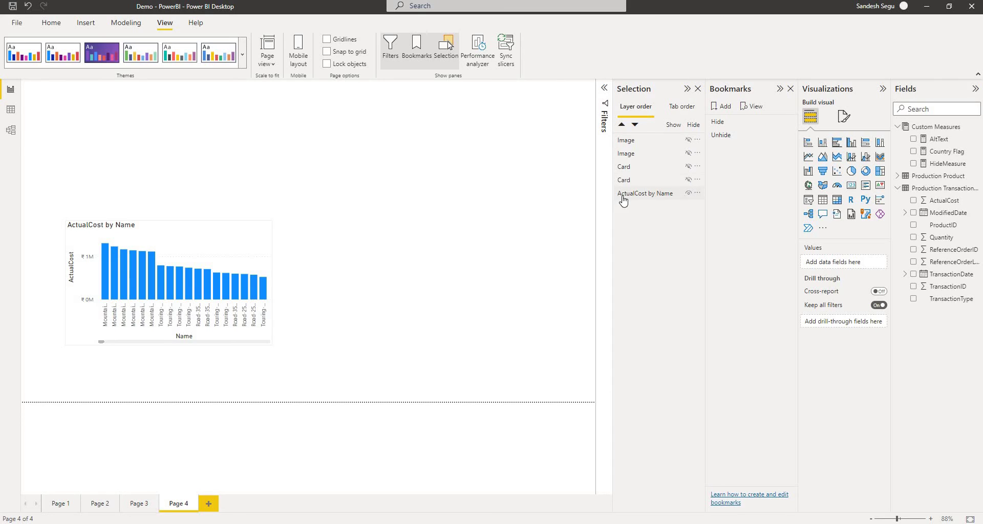
click(678, 183)
click(688, 179)
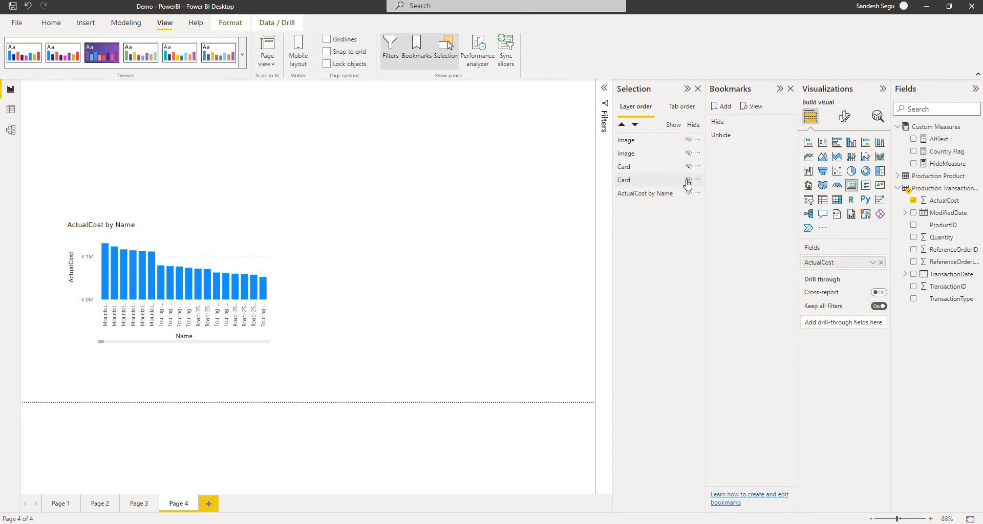
Rename the ActualCost card layer UnhideCard and the masked card layer HideCard
double_click(622, 182)
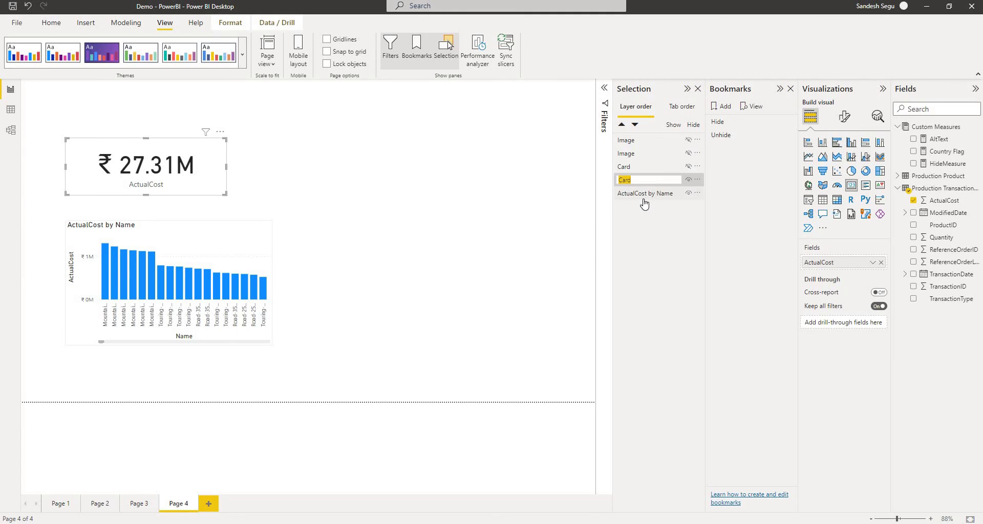
key(Home)
text(Unhide)
key(Return)
double_click(630, 167)
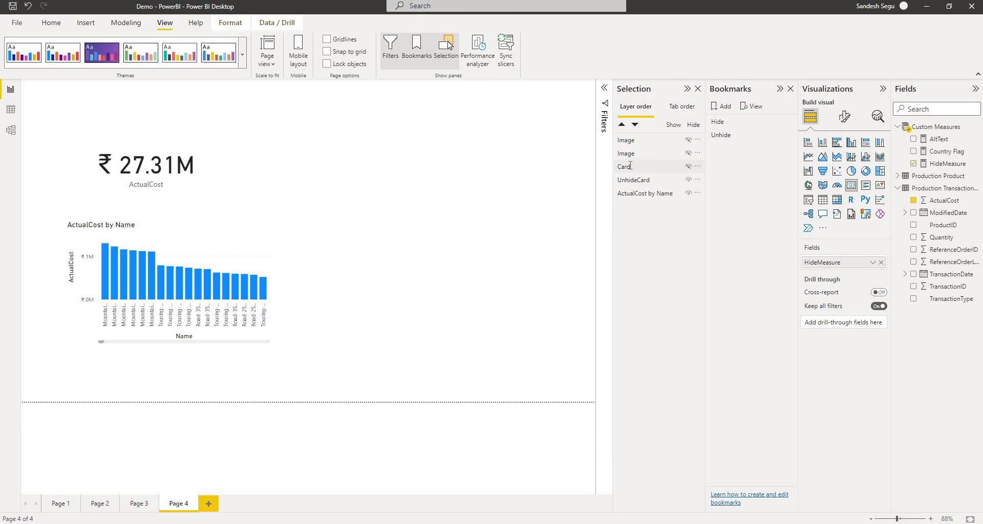
key(Home)
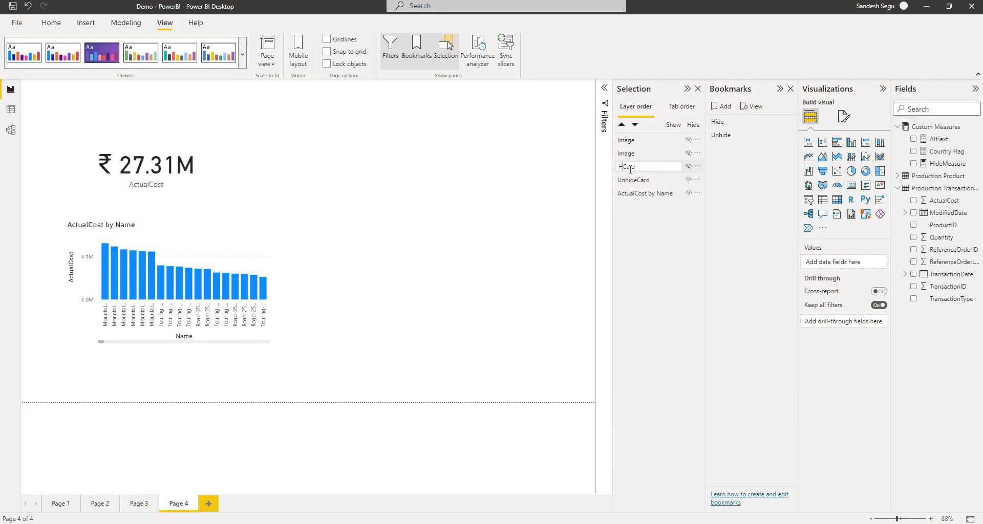
text(Hide)
key(Return)
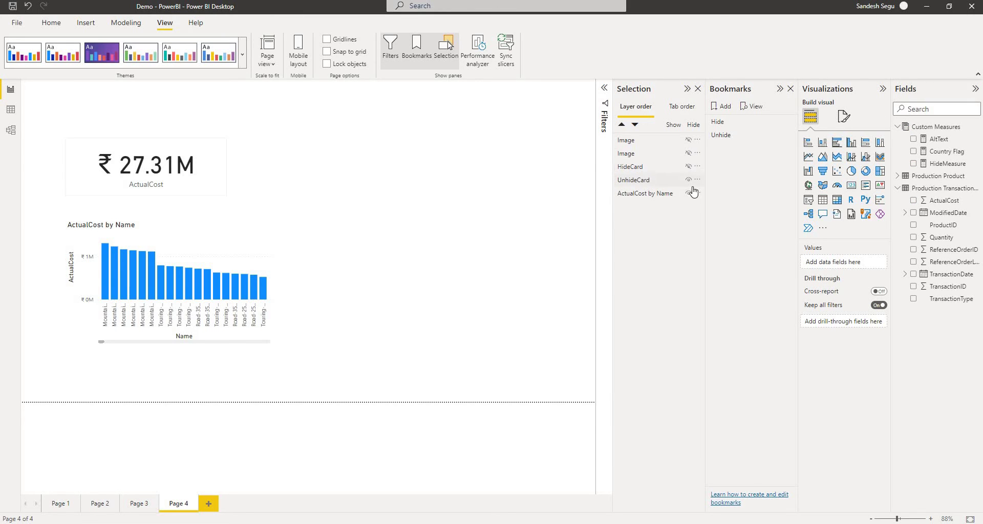
Hide UnhideCard, show HideCard, and rename the open-eye image layer UnhideImage
click(688, 180)
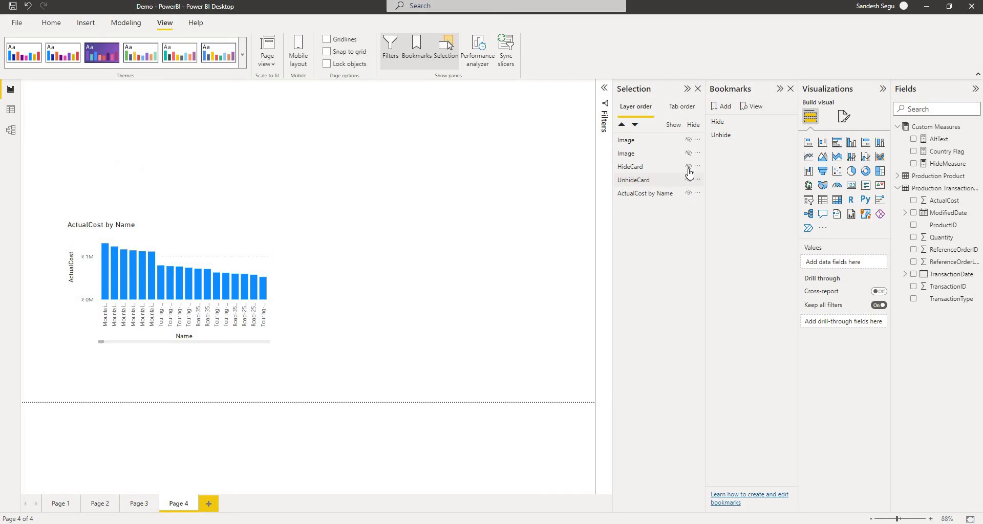
click(689, 167)
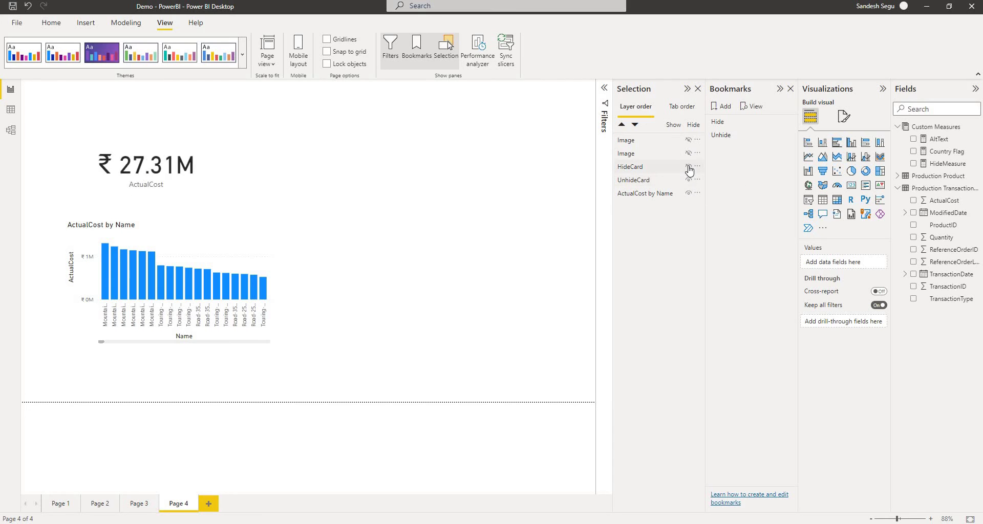
click(655, 154)
click(688, 154)
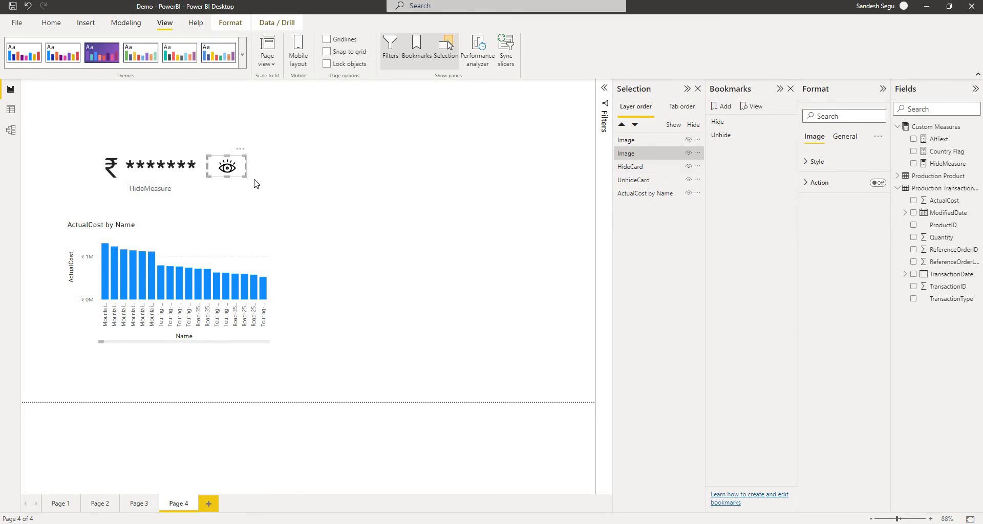
double_click(625, 156)
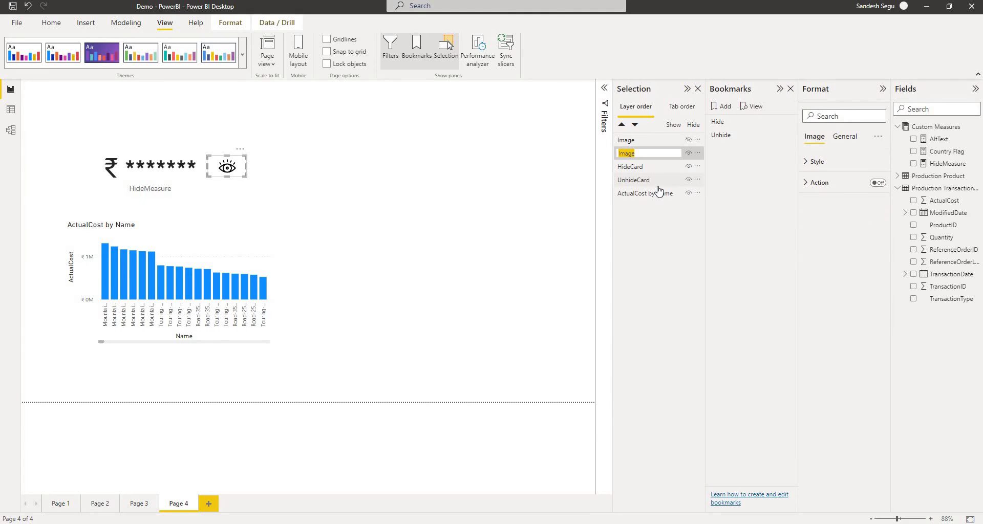
key(Home)
text(Unhid)
key(Return)
key(Escape)
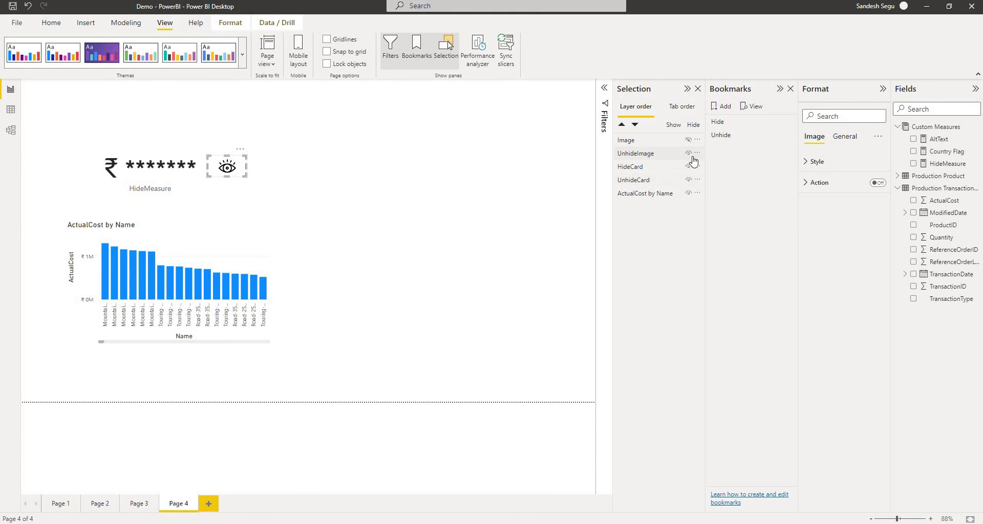
Hide the open-eye image and rename the visible crossed-eye image layer HideImage
click(688, 153)
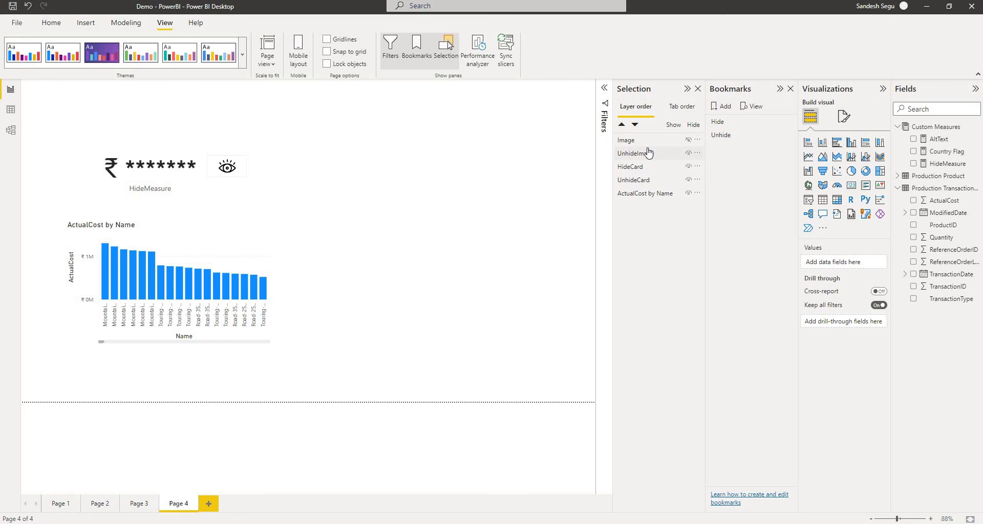
click(627, 144)
double_click(627, 143)
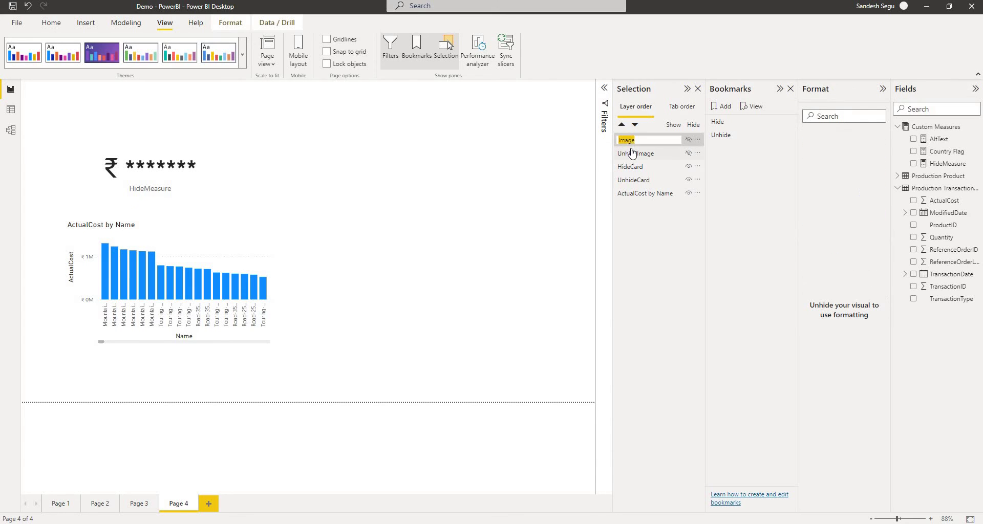
key(Home)
text(Hide)
key(Return)
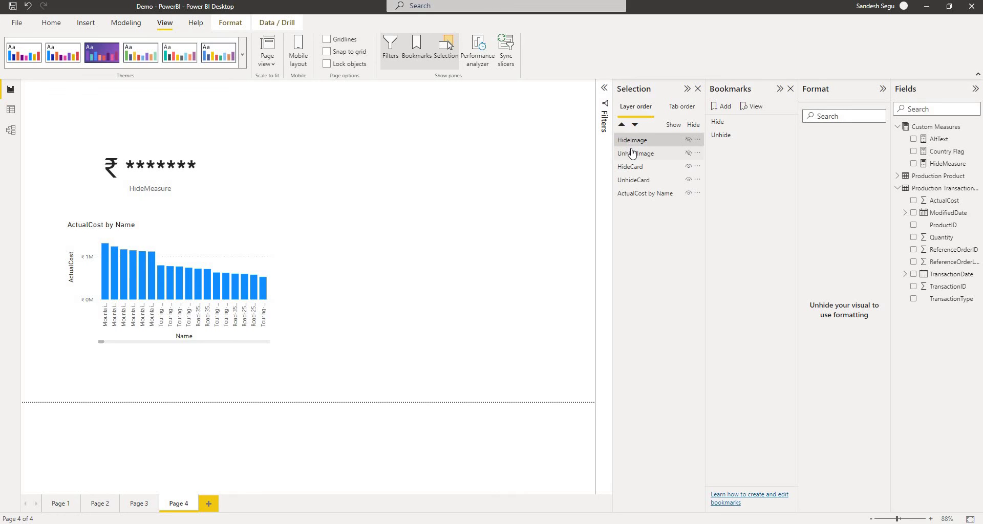
click(688, 140)
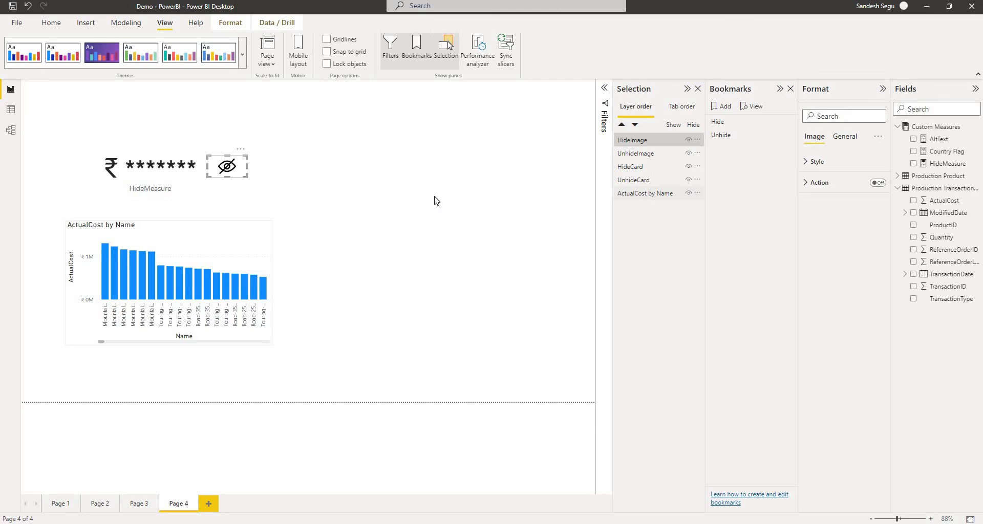
click(348, 181)
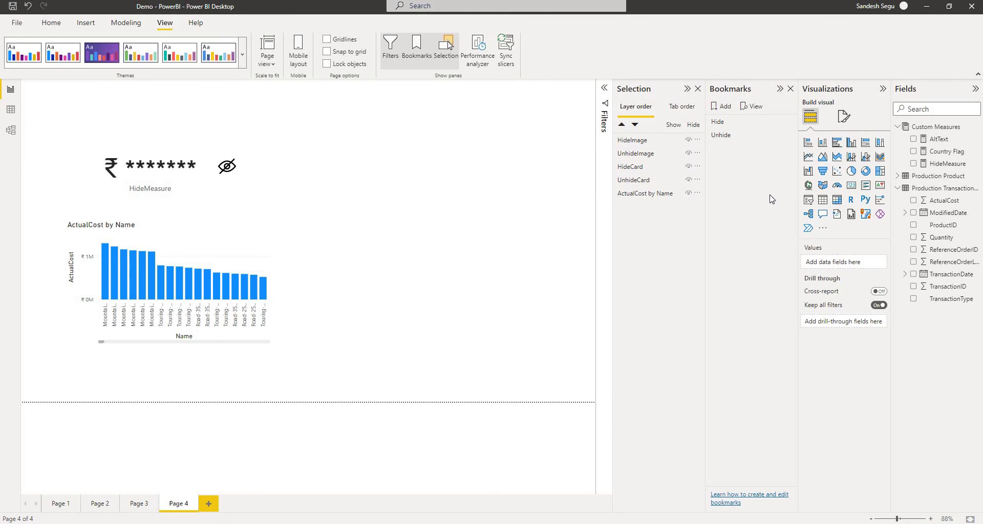
Add a Hide1 bookmark, then hide the crossed-eye image and update Hide1 to that state
click(722, 111)
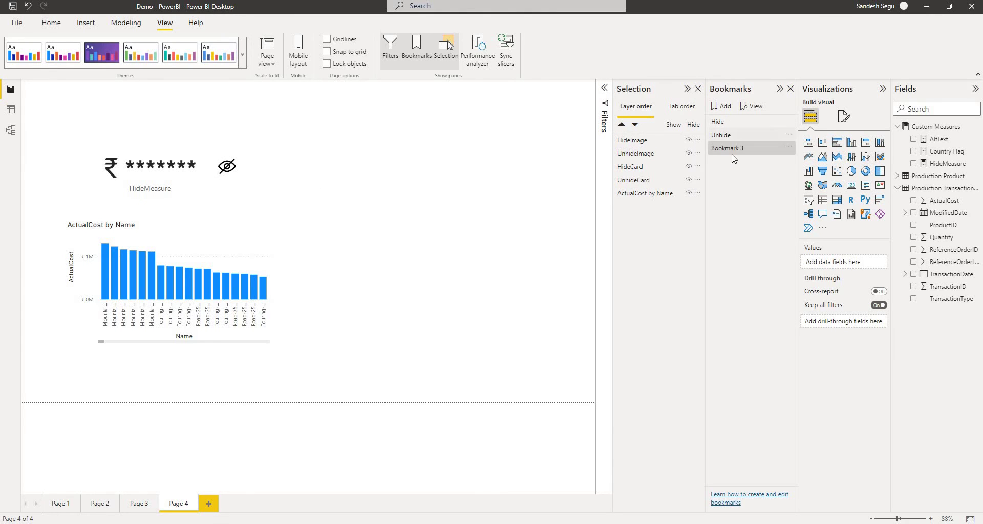
text(Hide1)
key(Return)
click(690, 141)
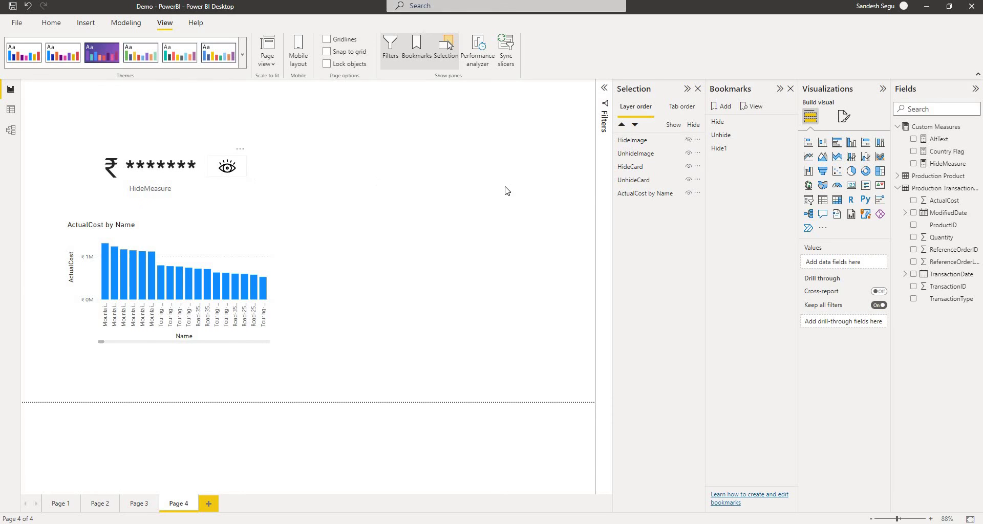
right_click(723, 149)
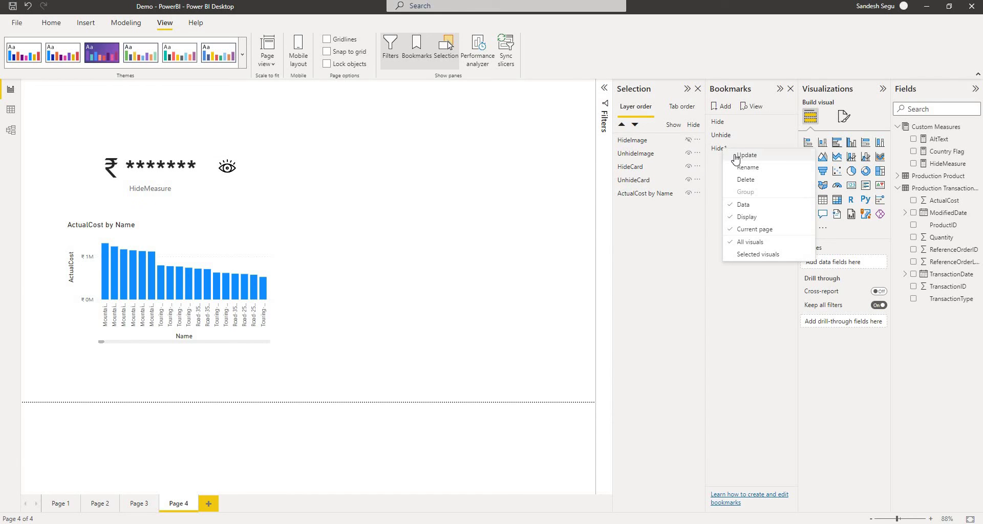
click(736, 155)
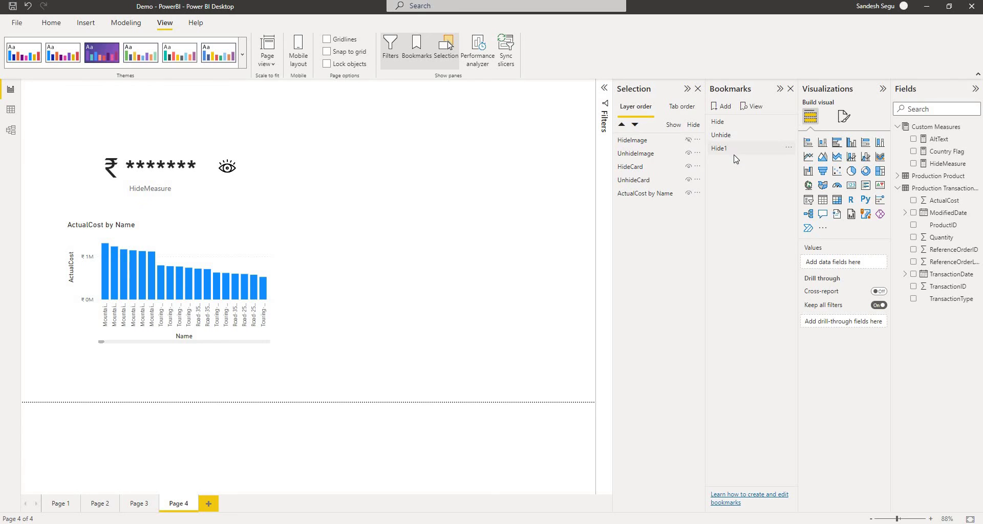
Add another bookmark and name it Unhide1
click(724, 106)
double_click(730, 163)
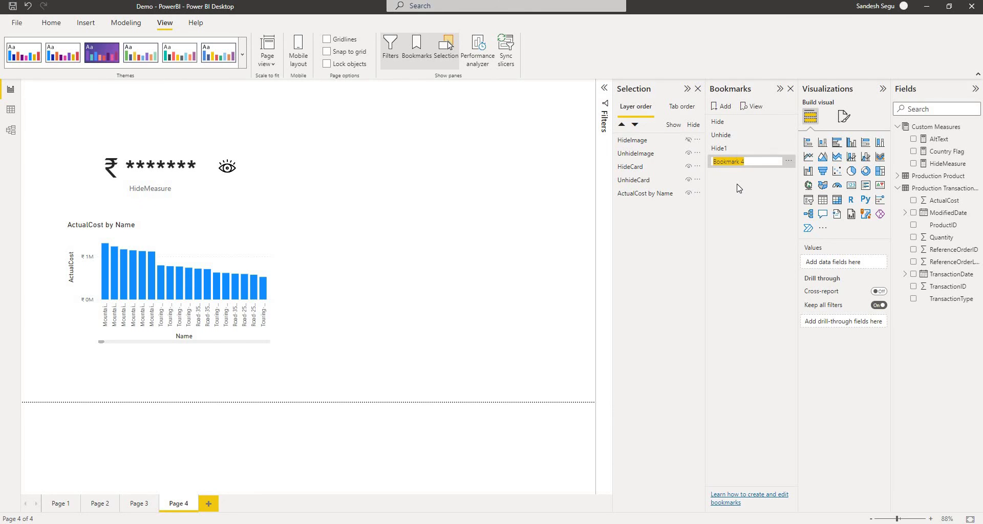
text(Unhide1)
key(Return)
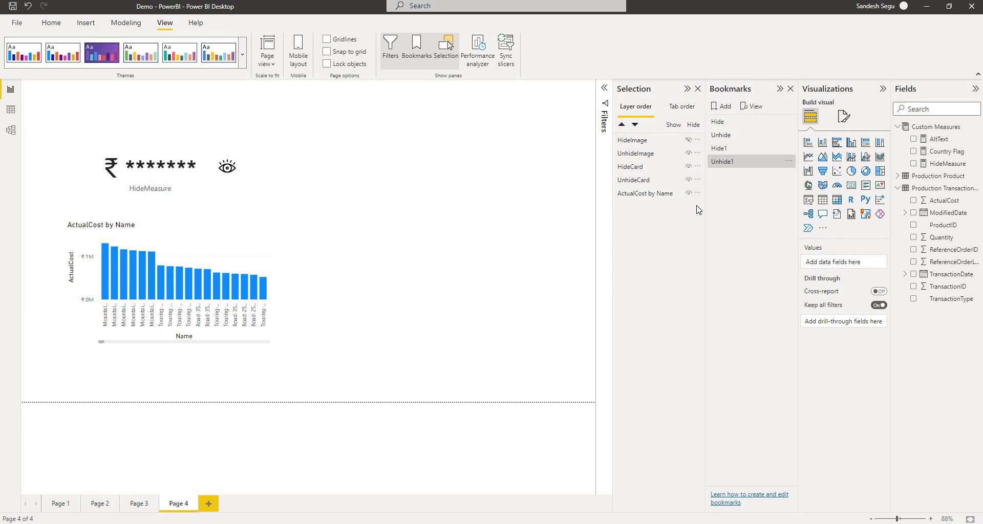
Hide UnhideImage and HideCard, show HideImage, and update the Unhide1 bookmark to this view
click(689, 140)
click(689, 154)
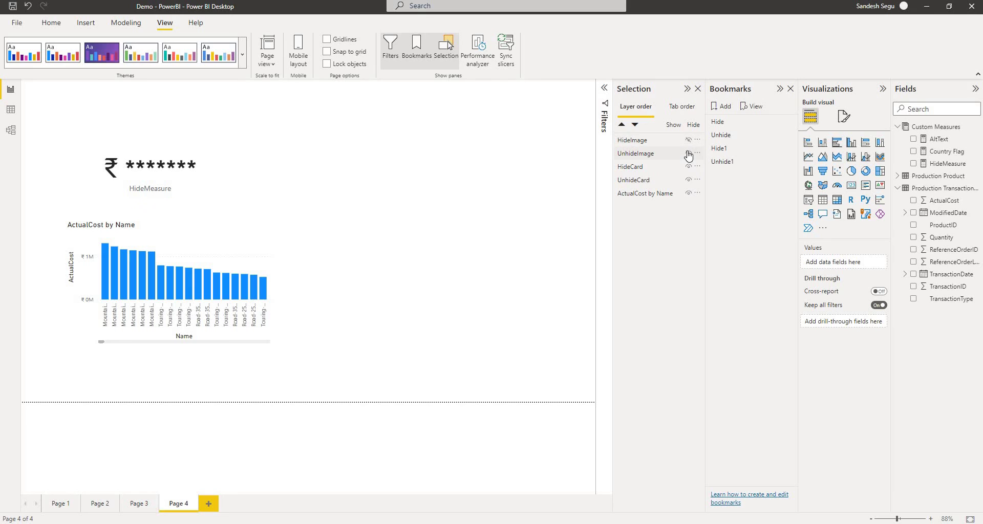
click(689, 154)
click(689, 154)
click(688, 140)
click(688, 167)
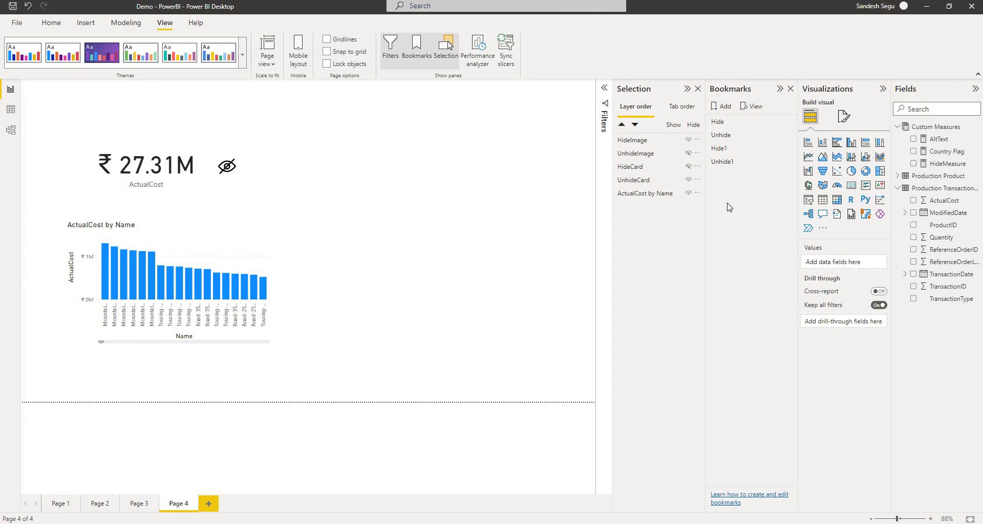
right_click(721, 162)
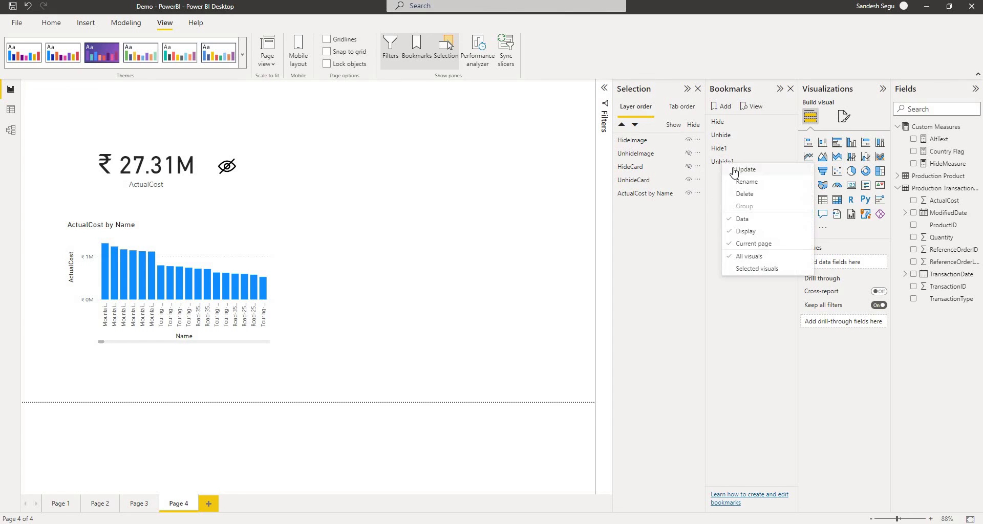
click(745, 169)
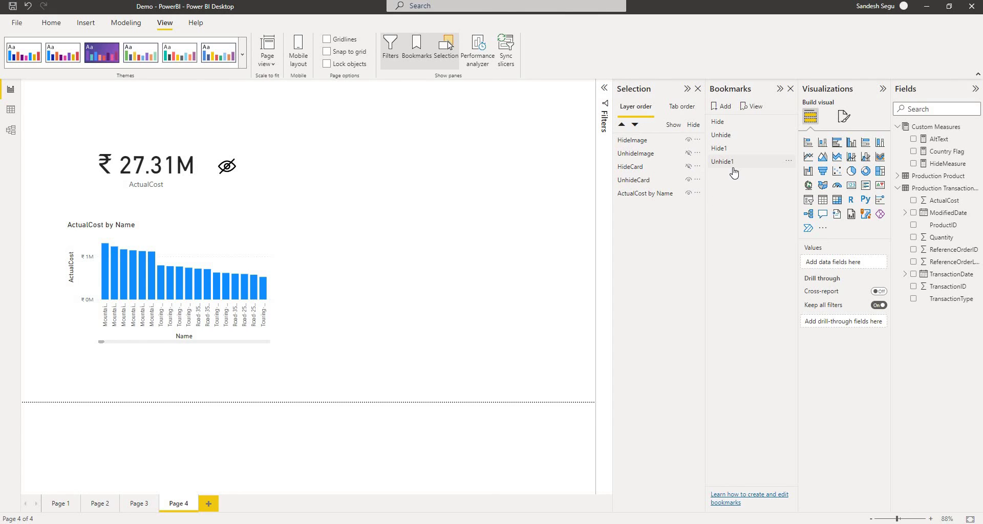
Select and deselect the crossed-out eye image on the canvas
click(222, 170)
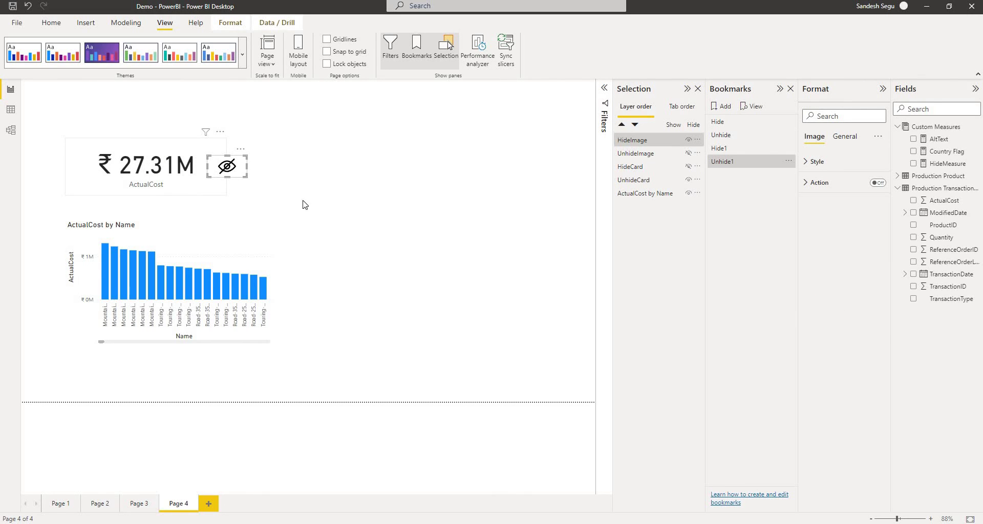
click(359, 199)
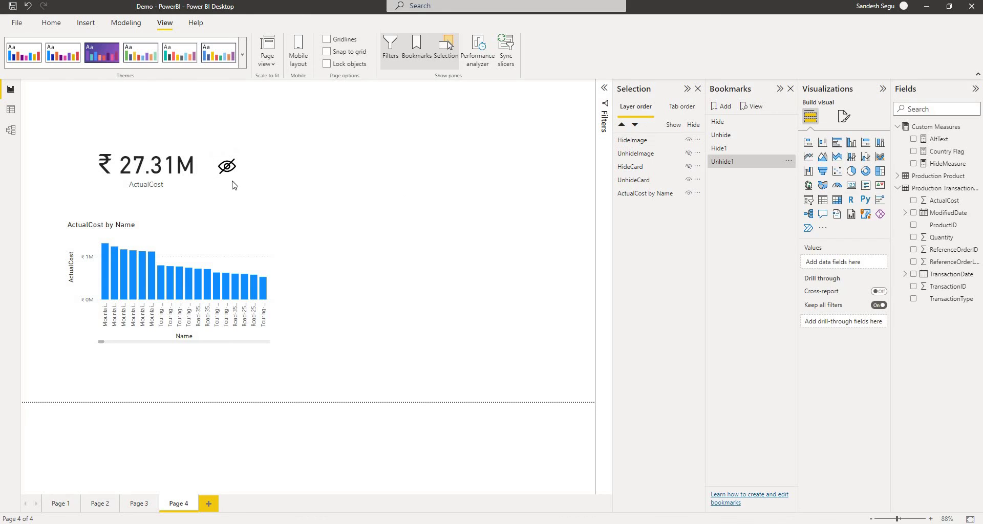
click(234, 165)
click(354, 187)
click(229, 172)
click(323, 183)
Give the crossed-out eye image (HideImage) a Bookmark action pointing to Hide1
click(639, 146)
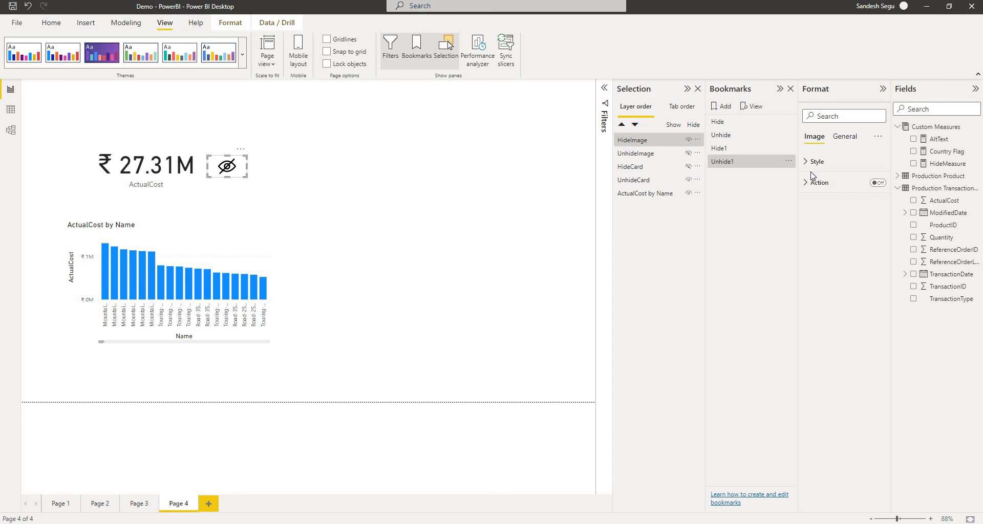
click(877, 183)
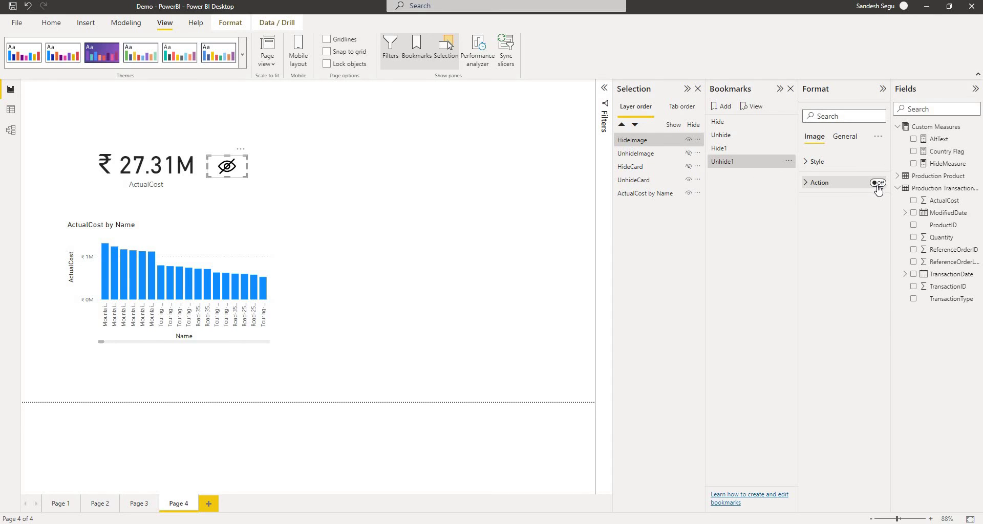
click(806, 186)
click(840, 230)
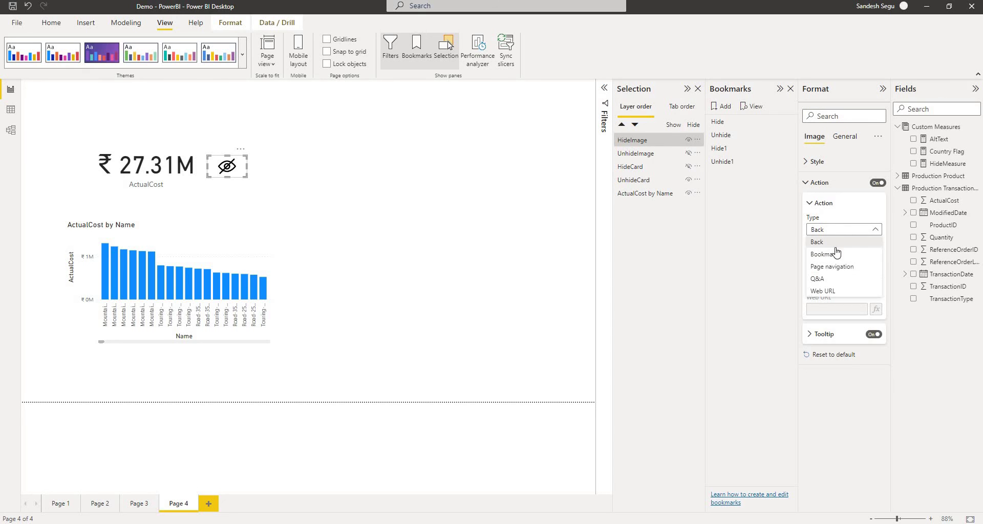
click(832, 255)
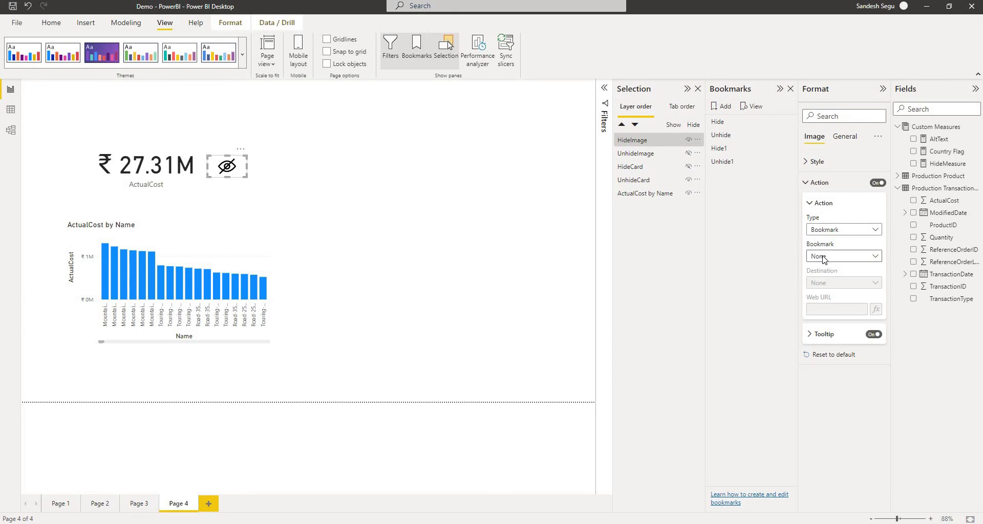
click(822, 257)
click(824, 306)
Make the UnhideImage open-eye visual visible again in the Selection pane
click(635, 153)
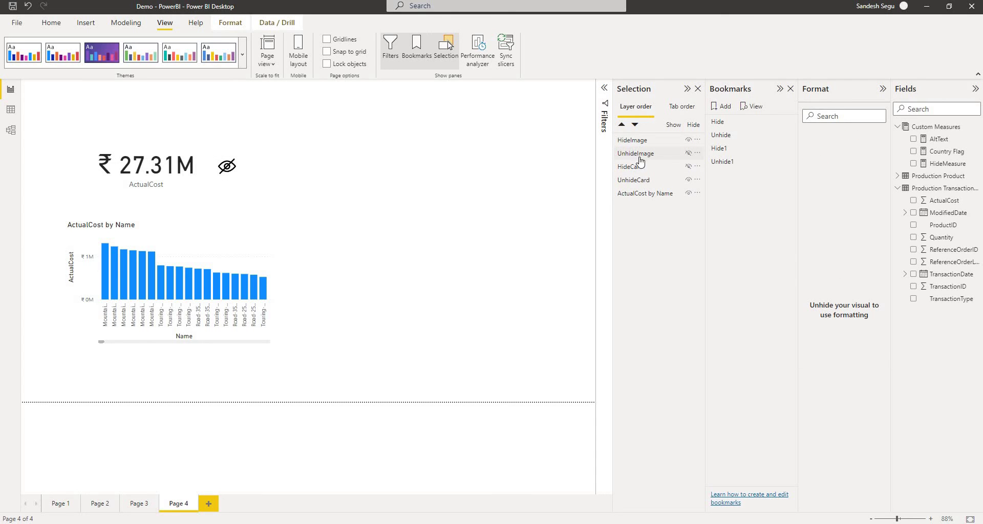
ctrl+click(646, 160)
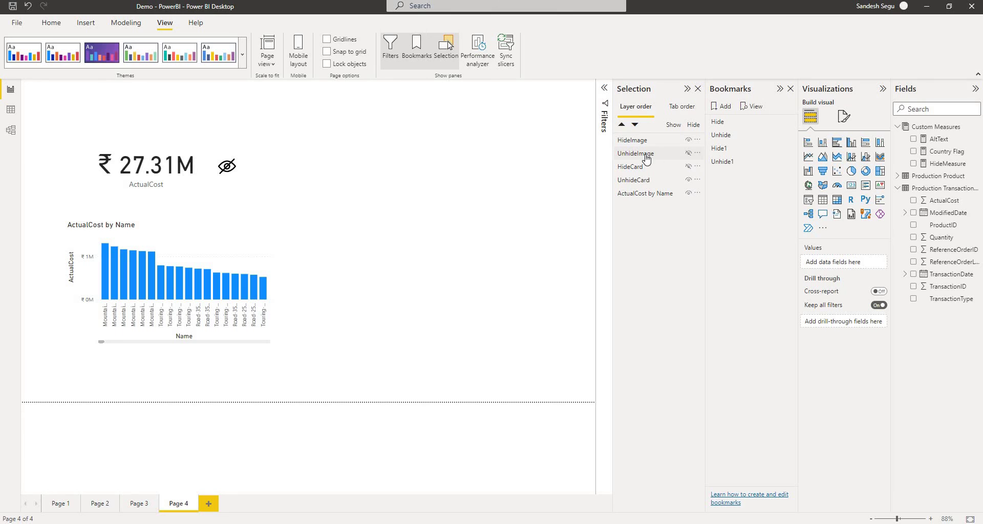
click(843, 118)
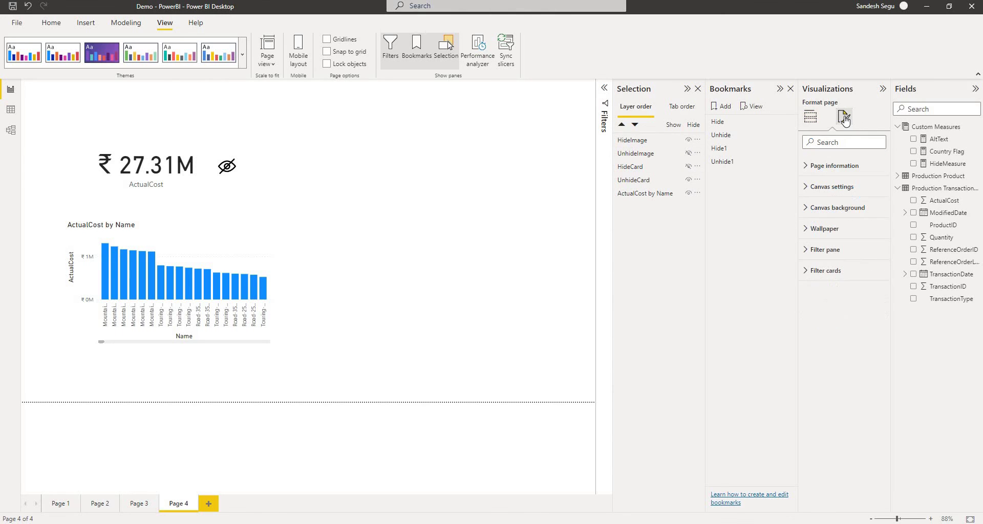
click(626, 154)
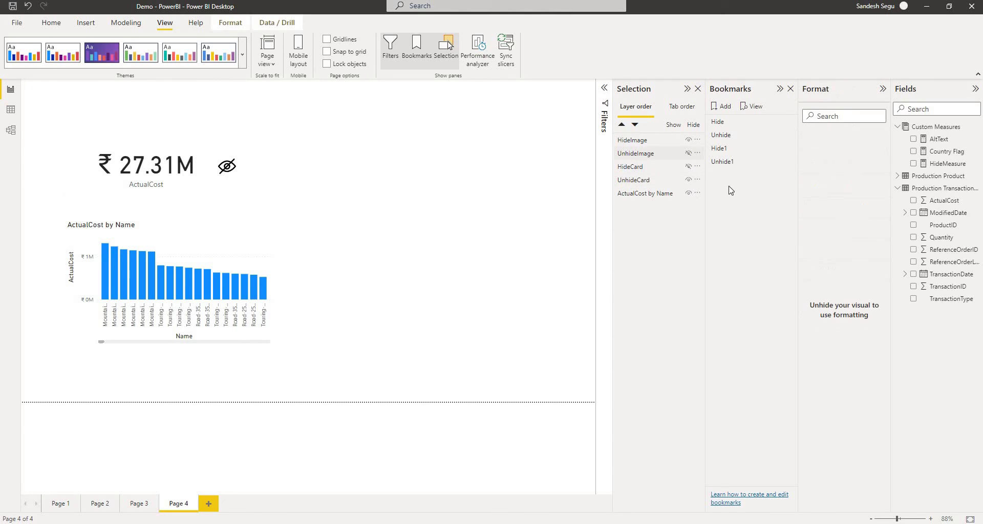
click(688, 153)
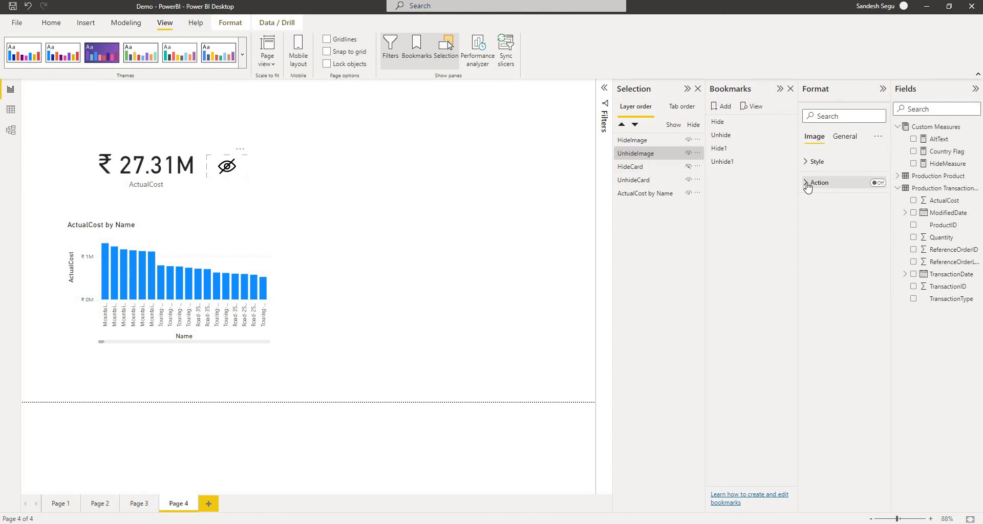
click(646, 154)
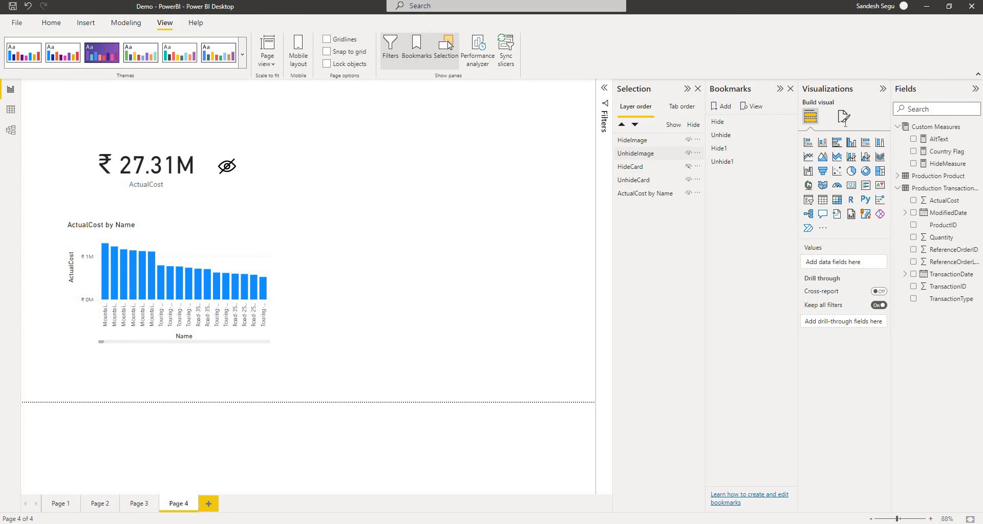
Give the open-eye image (UnhideImage) a Bookmark action pointing to Unhide1
click(643, 153)
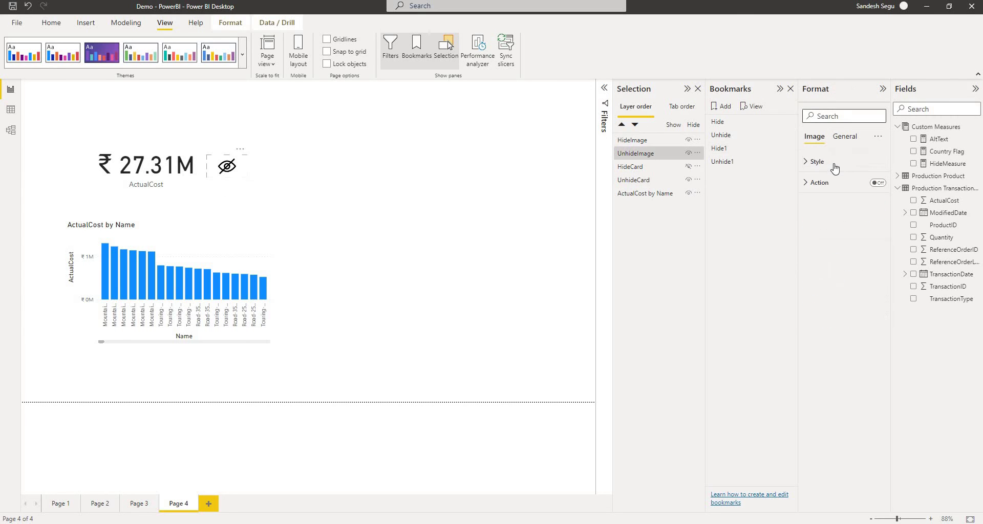
click(877, 183)
click(806, 183)
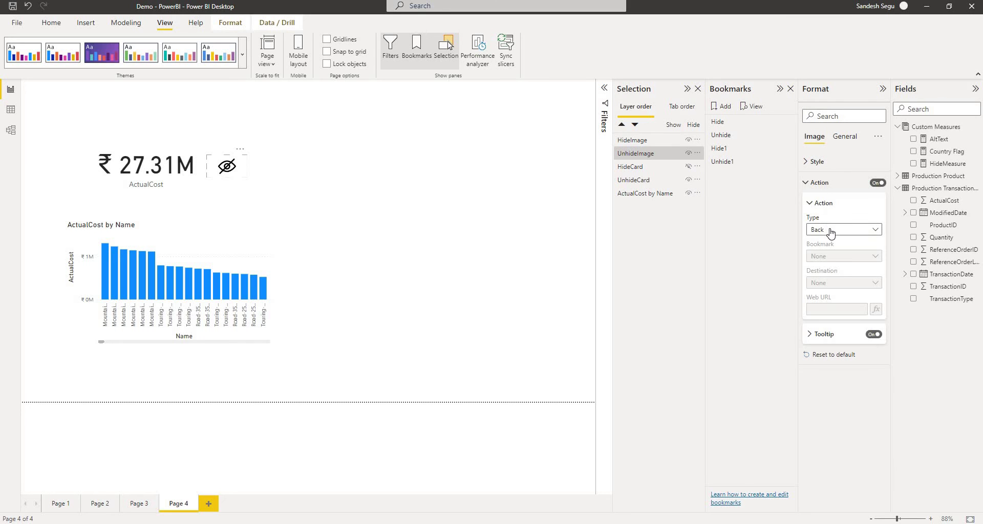
click(829, 230)
click(829, 254)
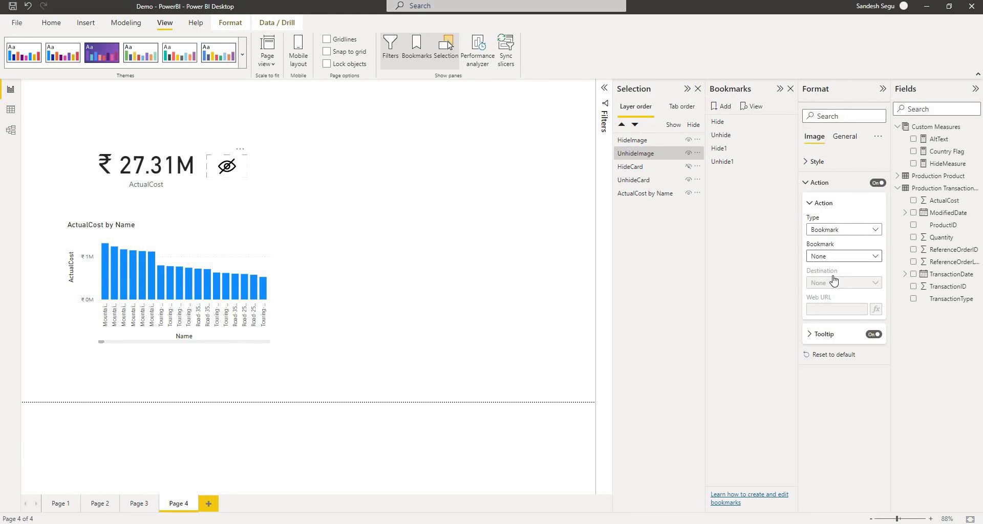
click(840, 256)
click(842, 314)
Collapse the Selection and Bookmarks panes, then test both eye icons, ending on ₹ 27.31M
click(514, 233)
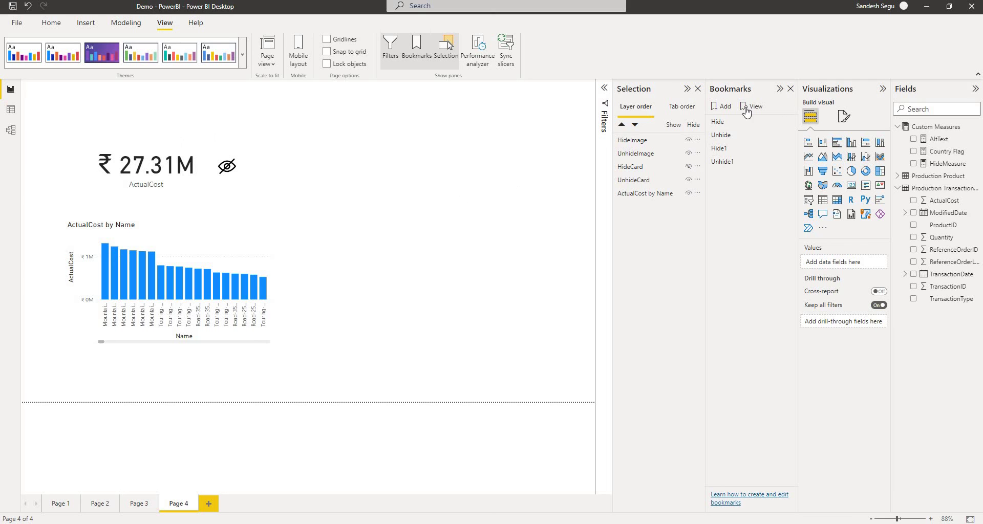
click(686, 89)
click(779, 89)
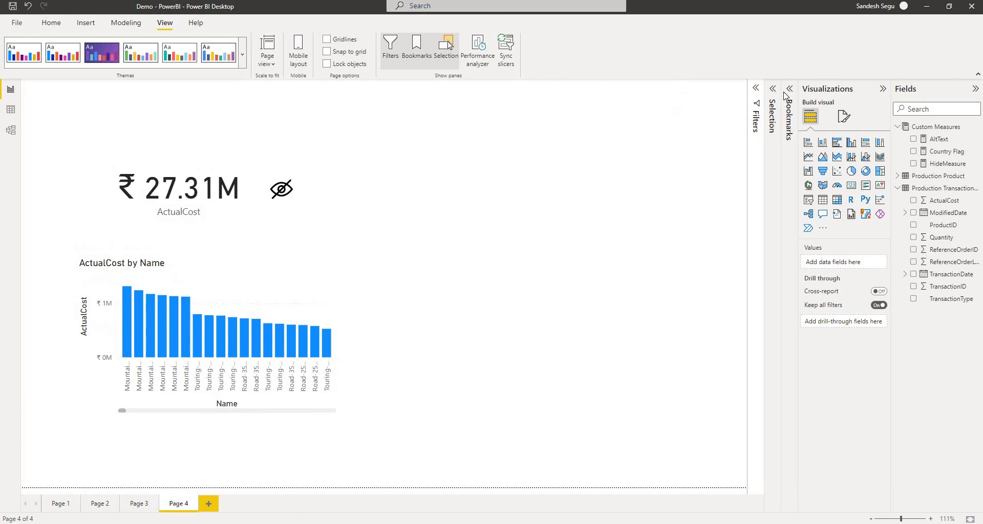
ctrl+click(282, 190)
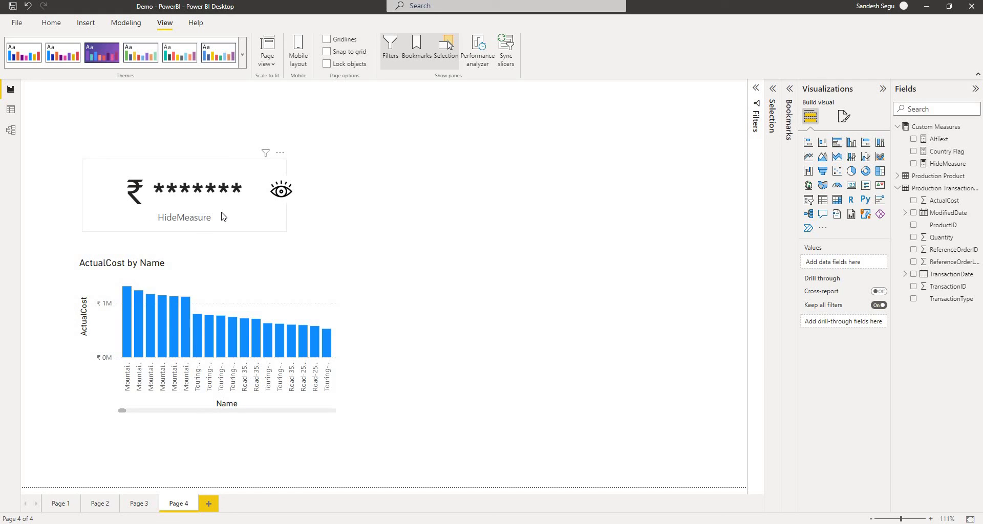
ctrl+click(281, 193)
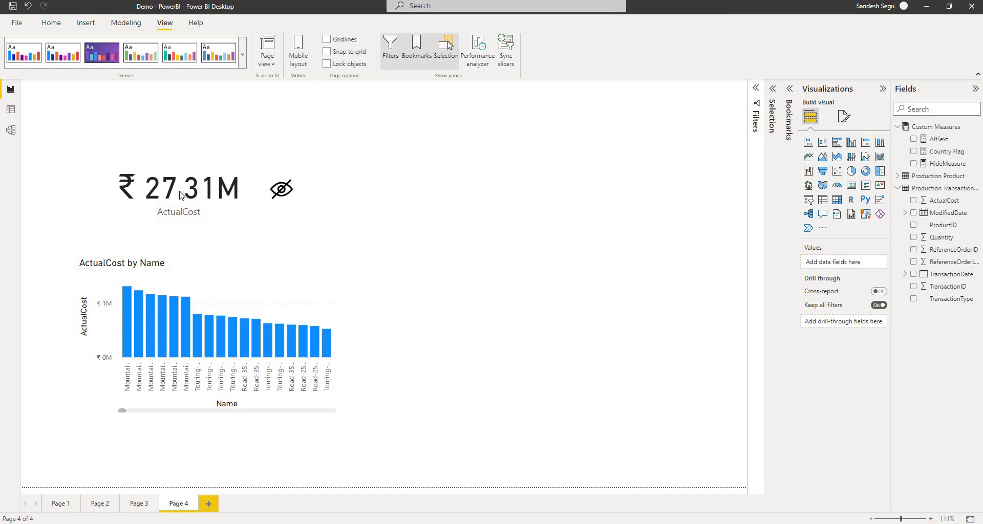